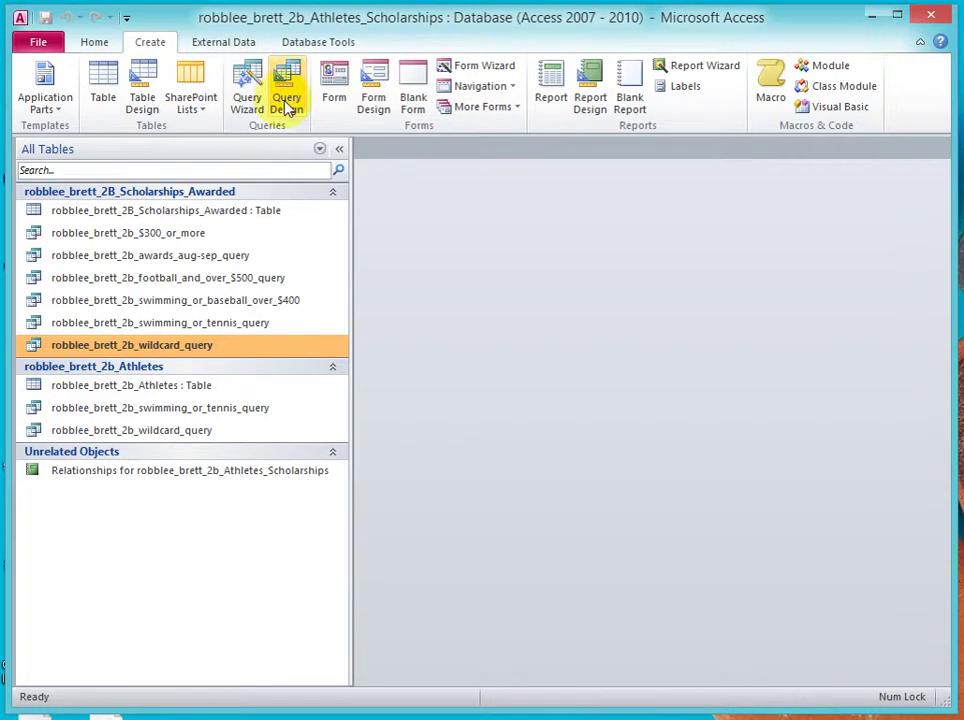
Add the Scholarships Awarded table to the new query design and enlarge its field list to show every field.
{"action": "left_click", "coordinate": [463, 554]}
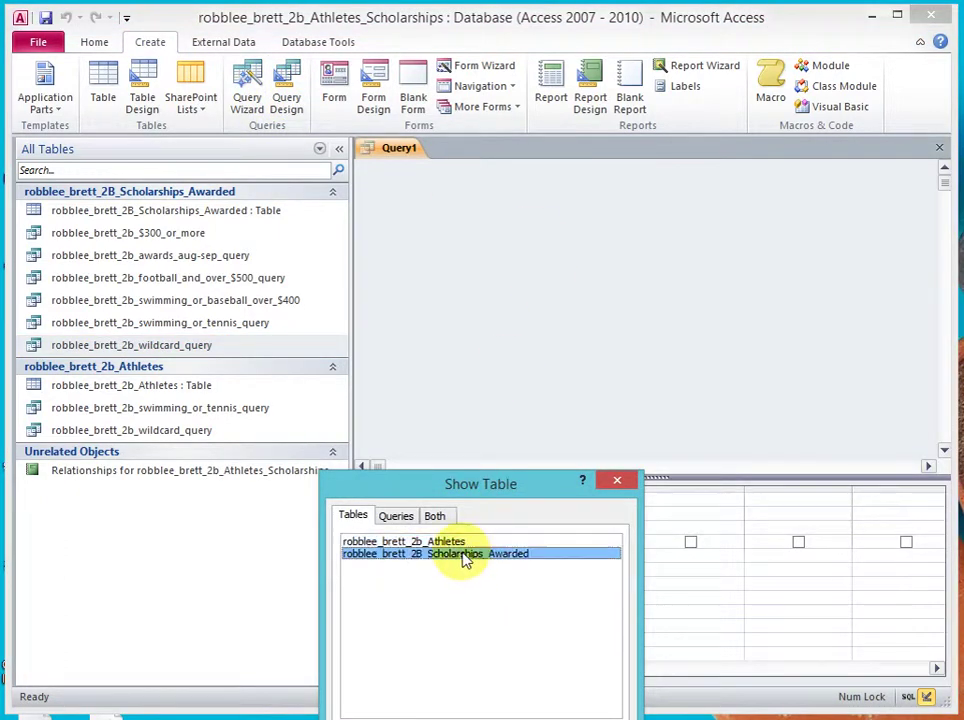
{"action": "left_click", "coordinate": [505, 714]}
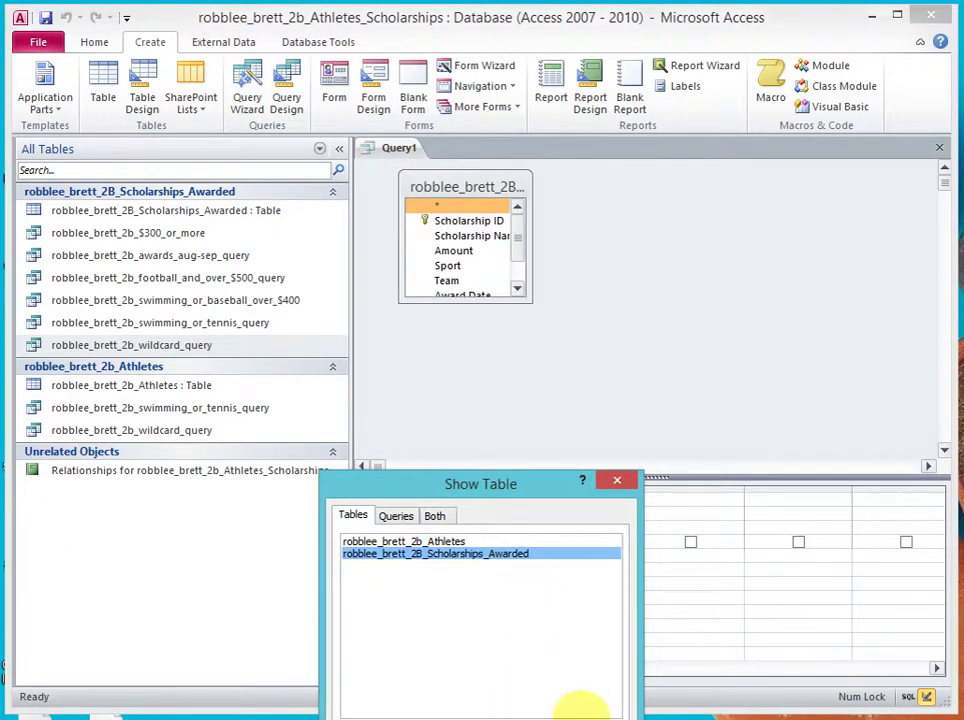
{"action": "left_click", "coordinate": [585, 714]}
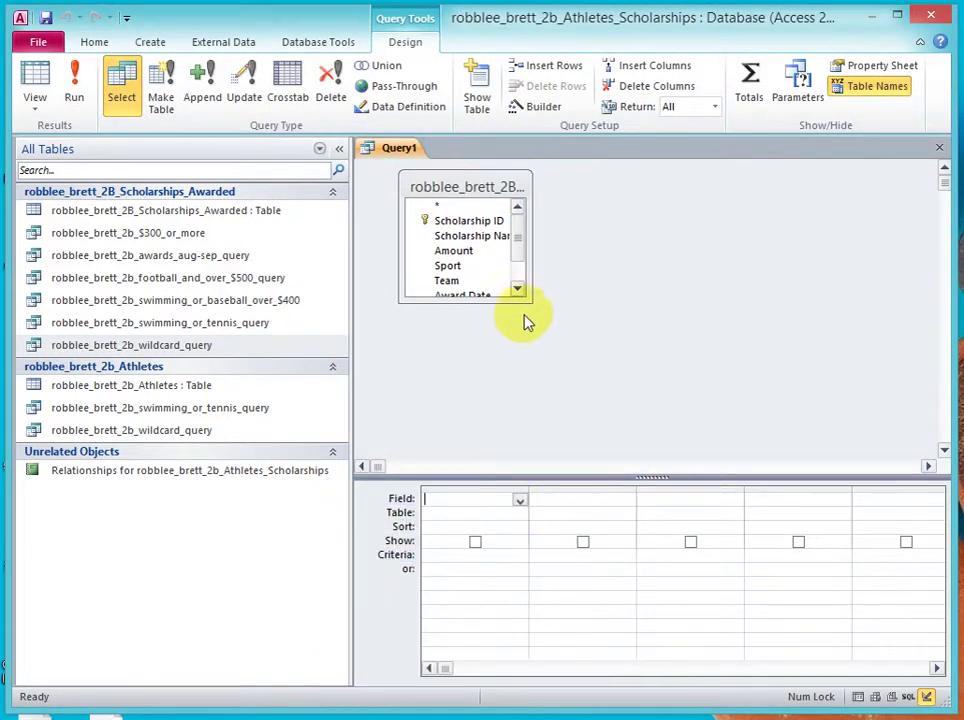
{"action": "left_click_drag", "start_coordinate": [536, 306], "coordinate": [601, 370]}
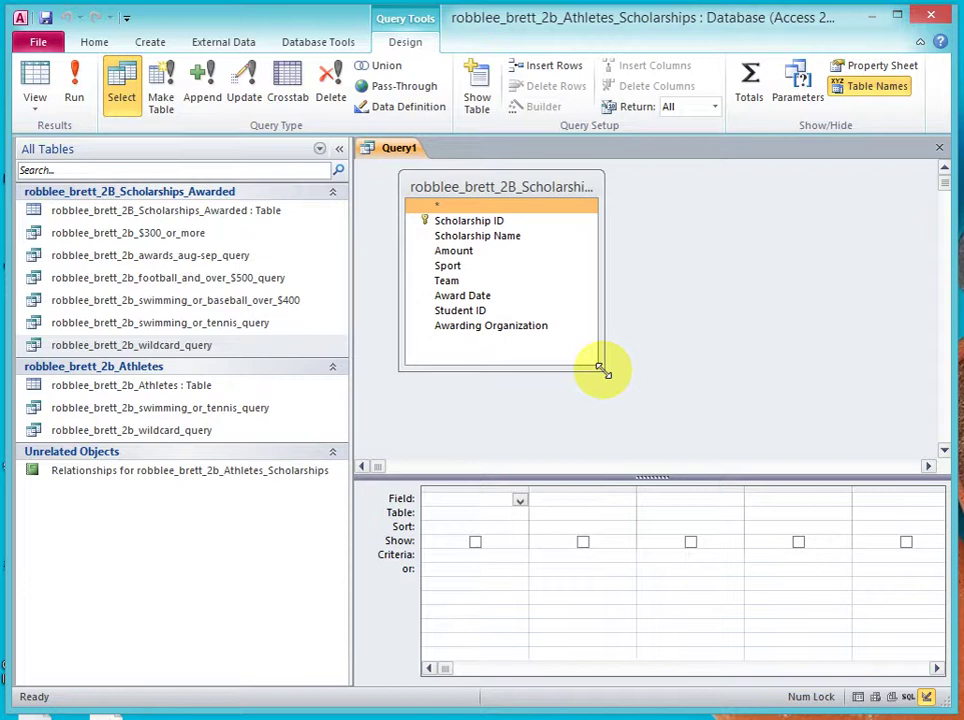
Add the Student ID, Scholarship Name and Amount fields to the query design grid in that order.
{"action": "left_click", "coordinate": [473, 312]}
{"action": "double_click", "coordinate": [476, 313]}
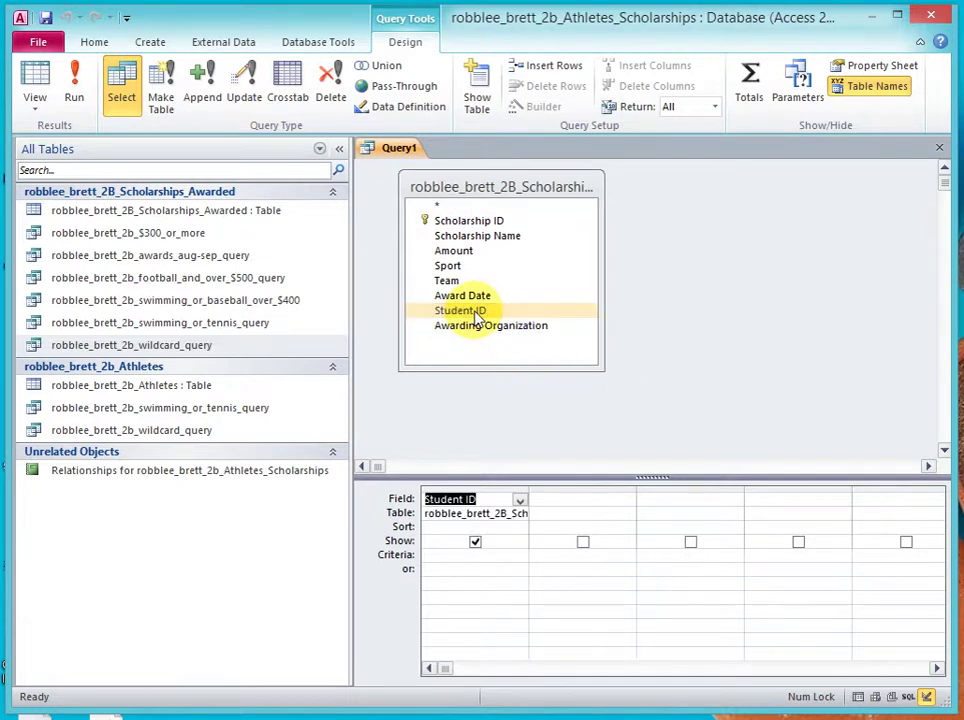
{"action": "double_click", "coordinate": [480, 240]}
{"action": "double_click", "coordinate": [476, 253]}
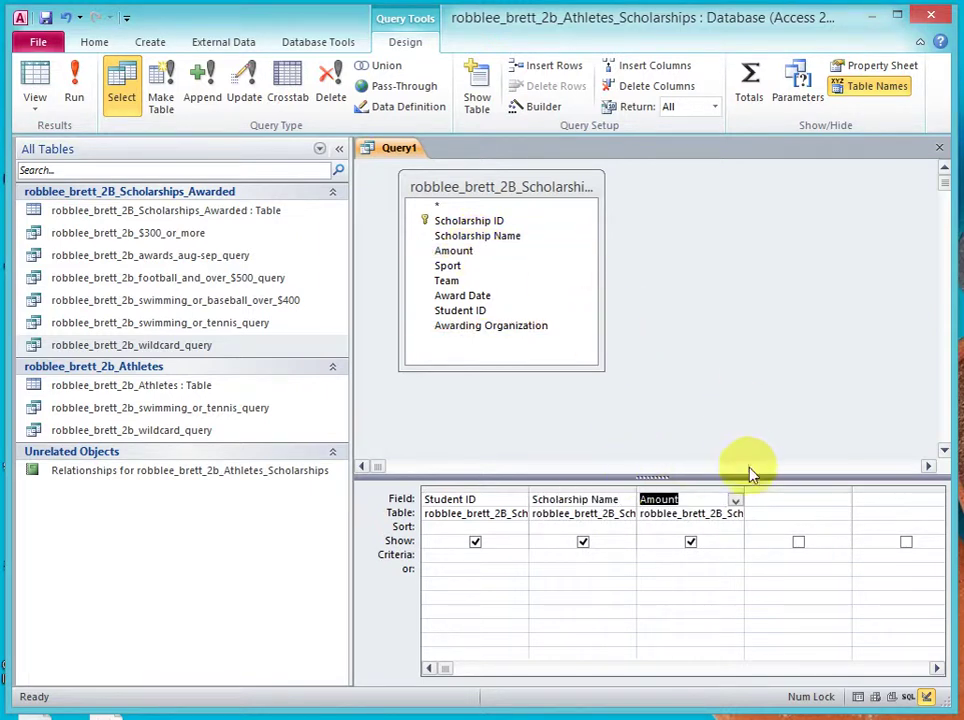
Run the query to view its records with the navigation pane collapsed, and return to Design view.
{"action": "left_click", "coordinate": [78, 86]}
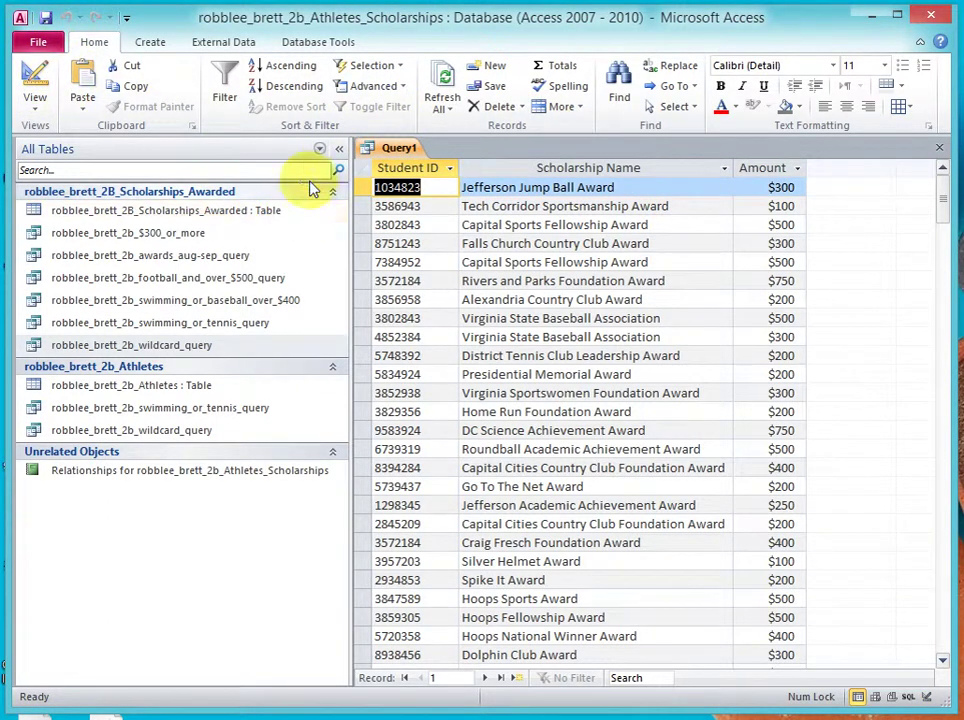
{"action": "left_click", "coordinate": [339, 149]}
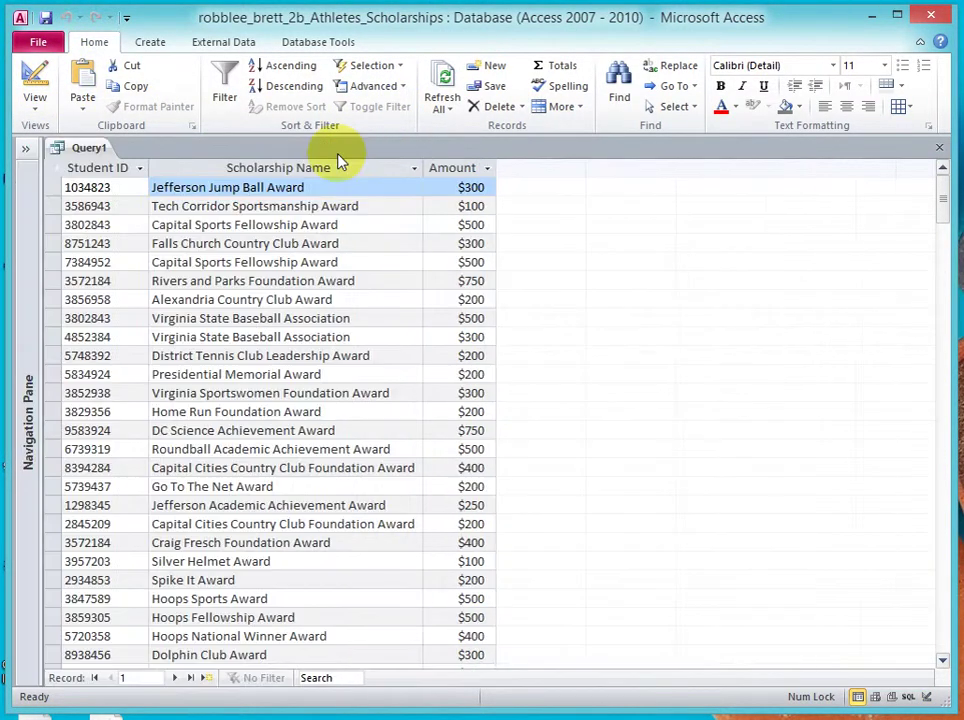
{"action": "left_click", "coordinate": [38, 82]}
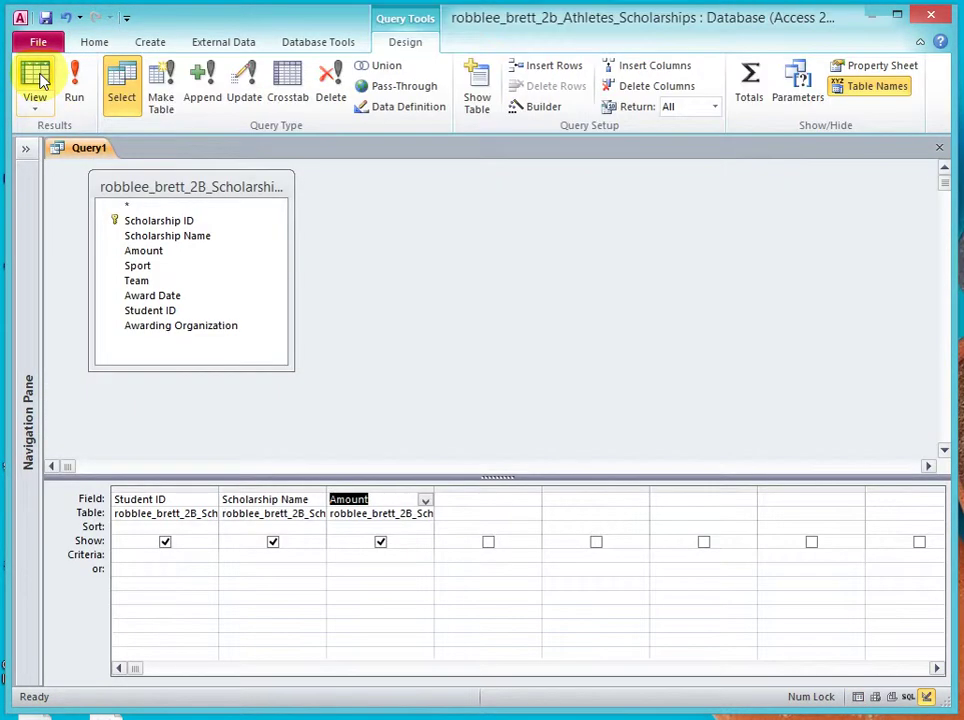
{"action": "left_click", "coordinate": [497, 499]}
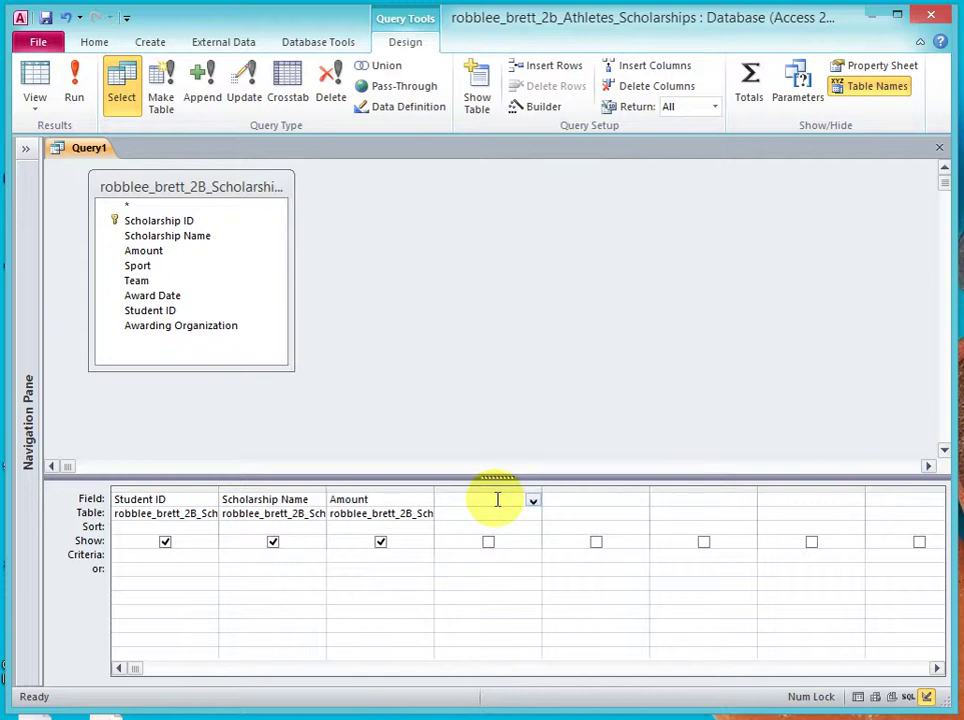
{"action": "type", "text": "M"}
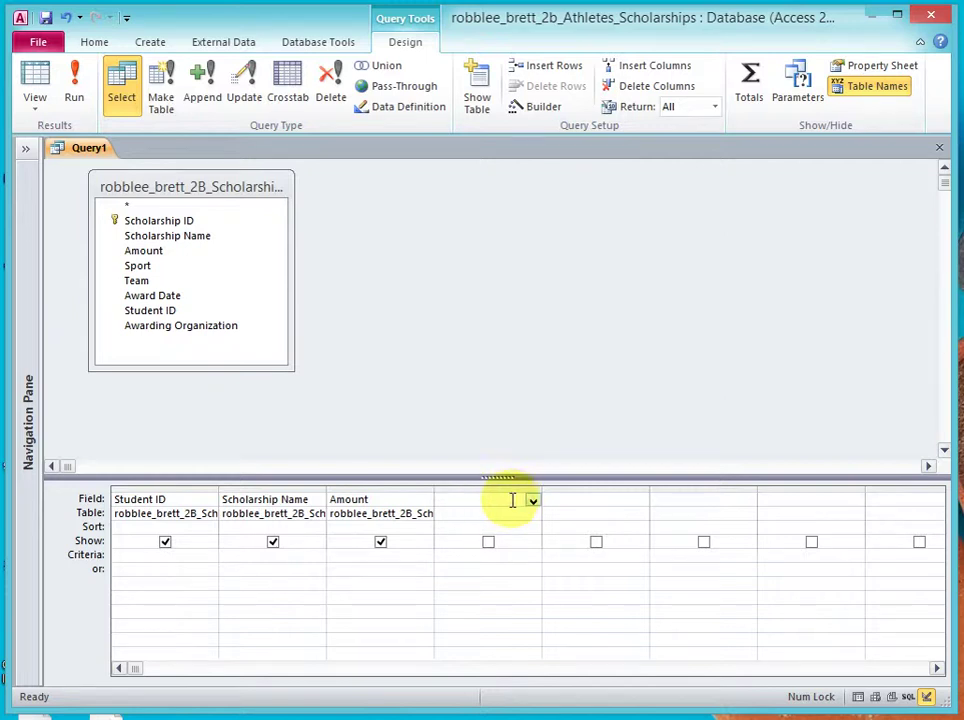
{"action": "left_click", "coordinate": [495, 514]}
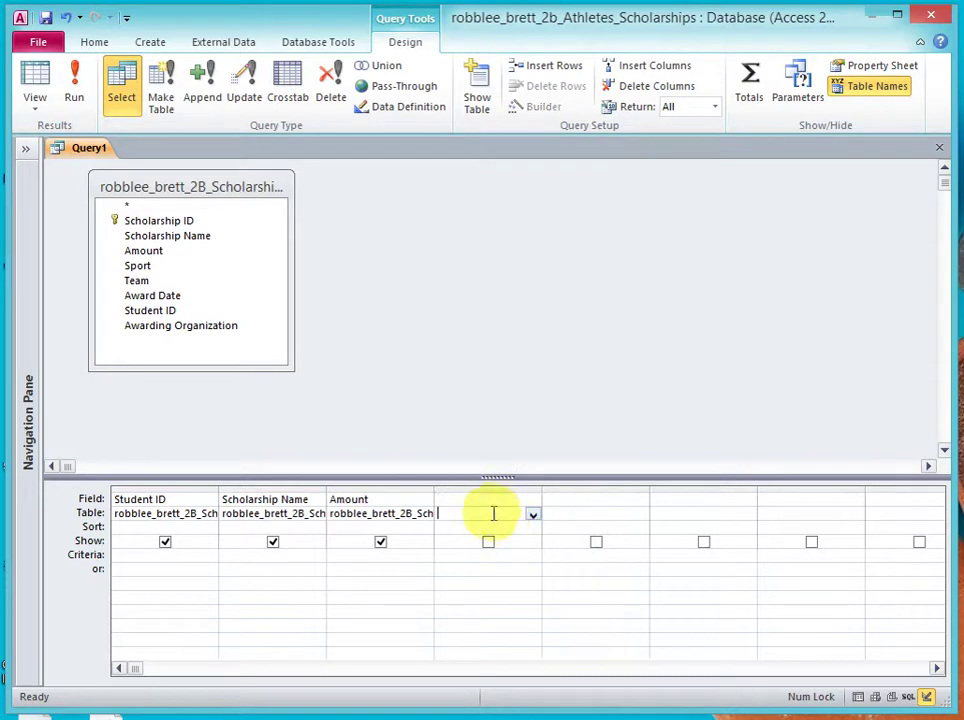
{"action": "left_click", "coordinate": [417, 499]}
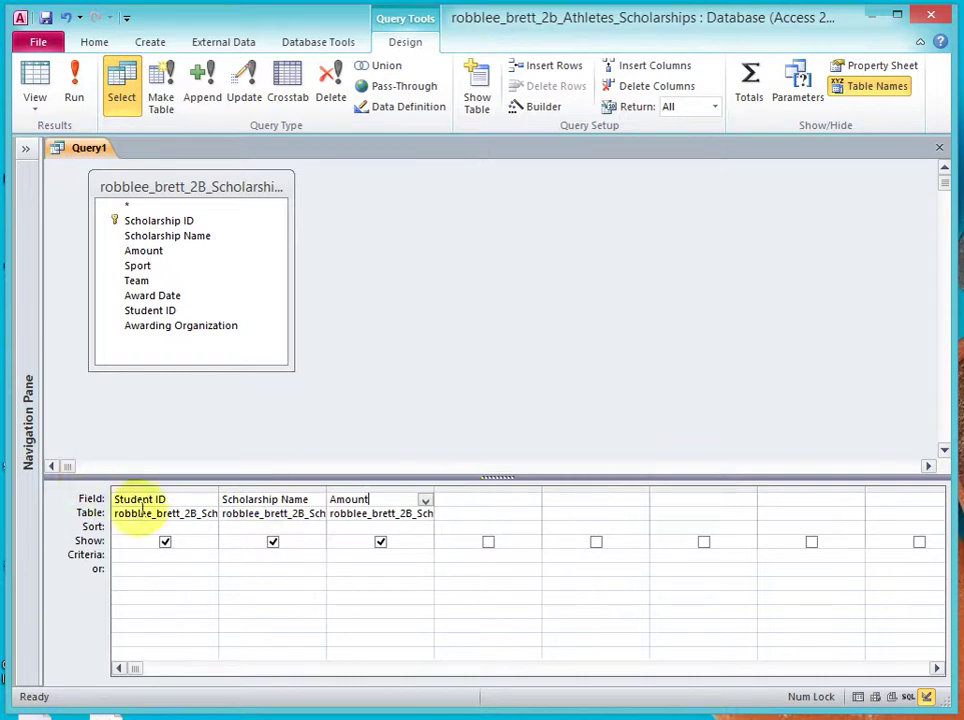
Create the calculated field Matching Donation:[Amount]*0.5 in the first empty column, and run the query to check it before returning to Design view.
{"action": "left_click", "coordinate": [483, 500]}
{"action": "right_click", "coordinate": [483, 502]}
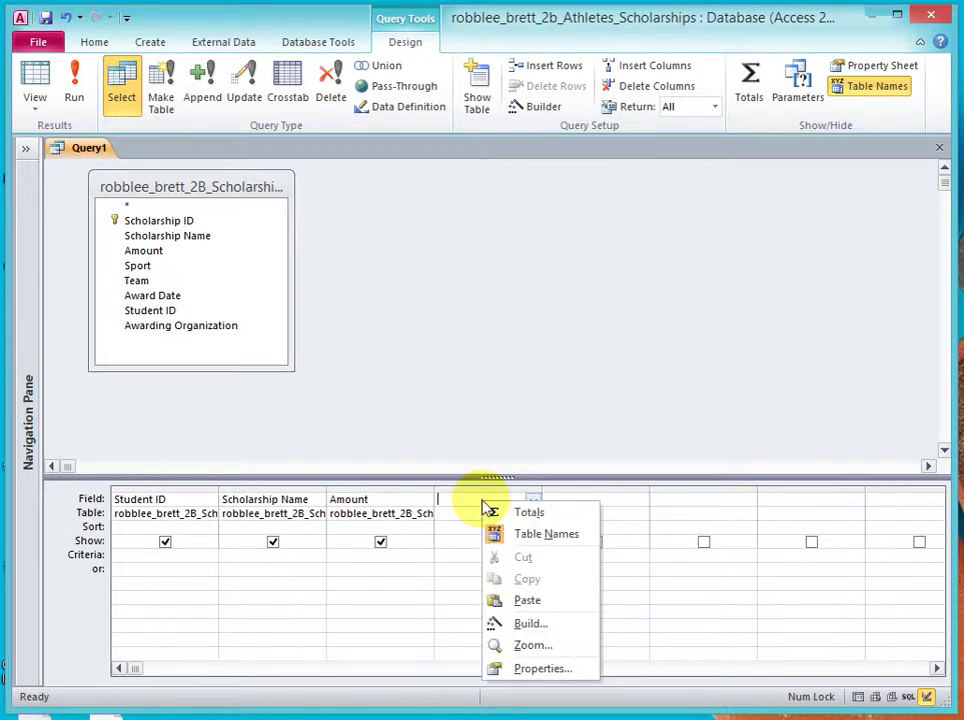
{"action": "left_click", "coordinate": [531, 647]}
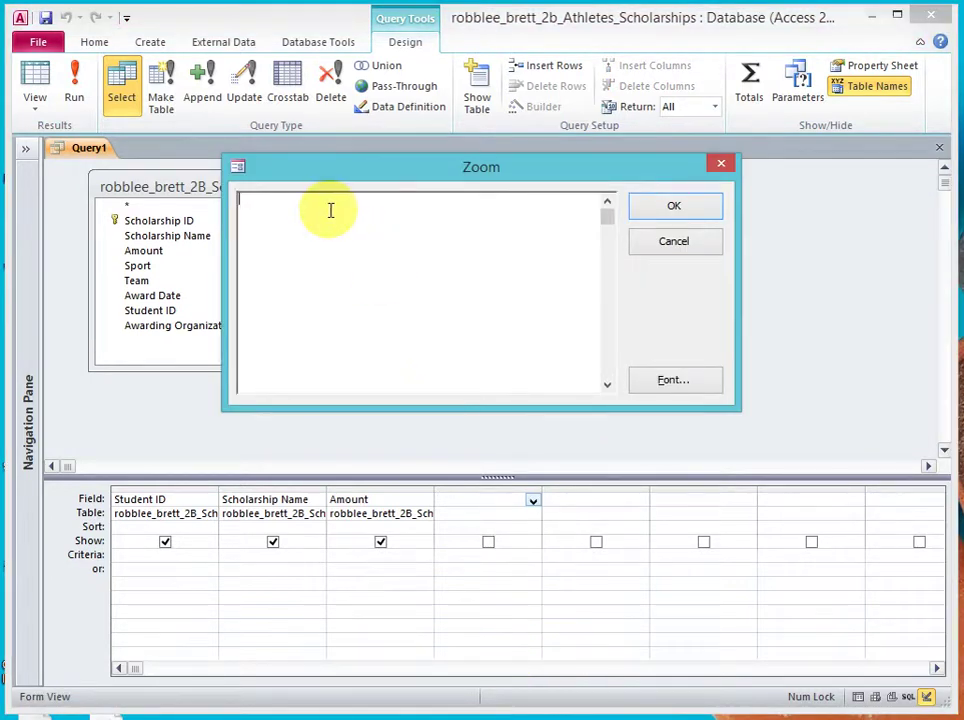
{"action": "type", "text": "Matching"}
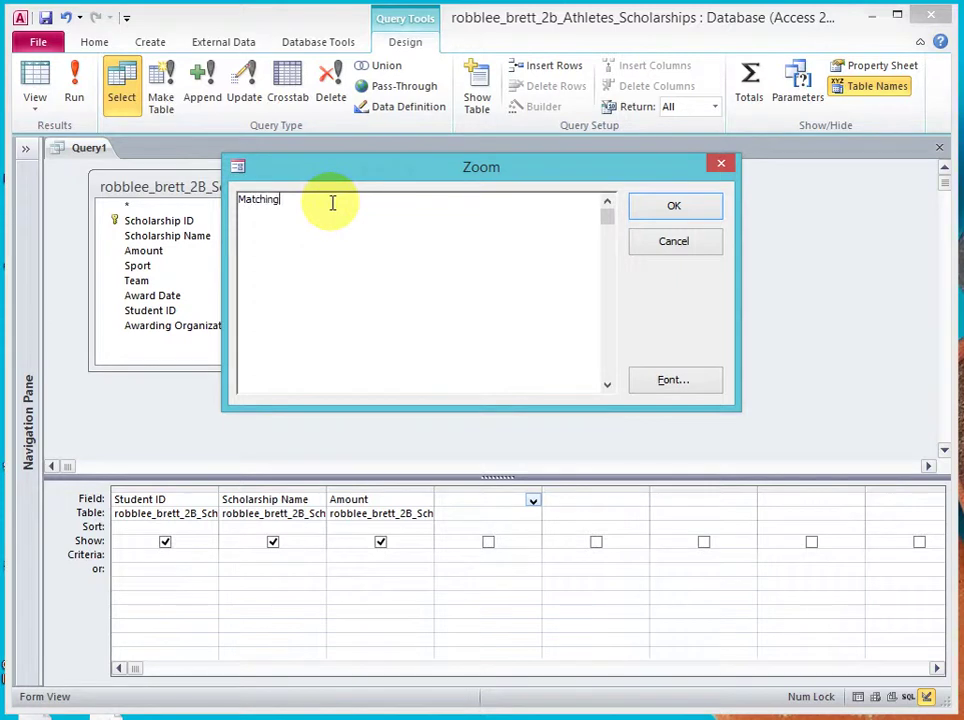
{"action": "type", "text": " Donation:[Amount"}
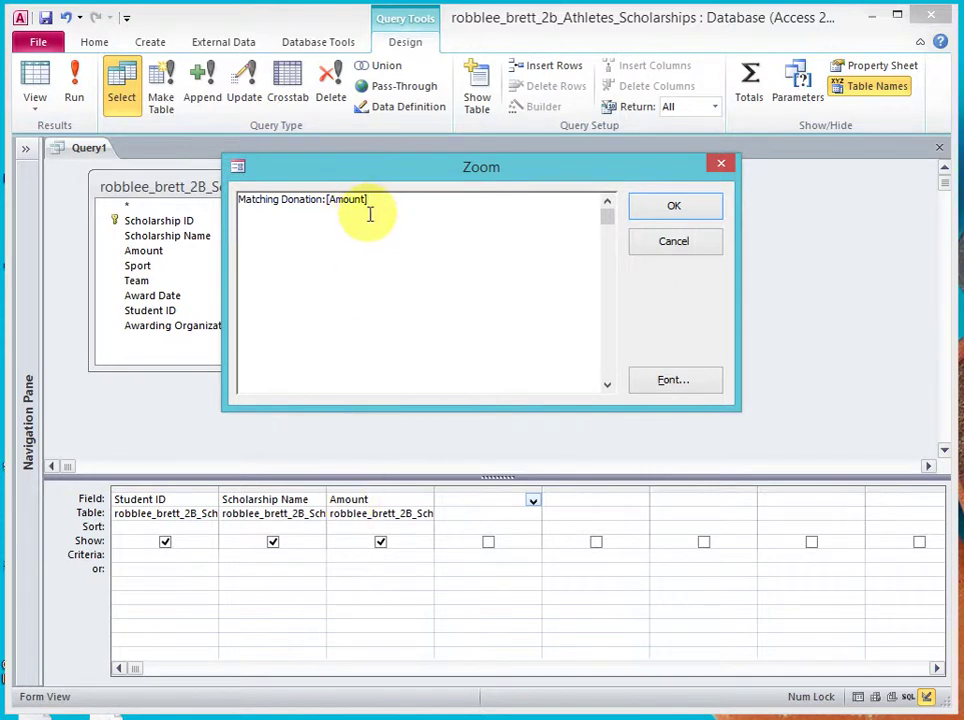
{"action": "type", "text": ".5"}
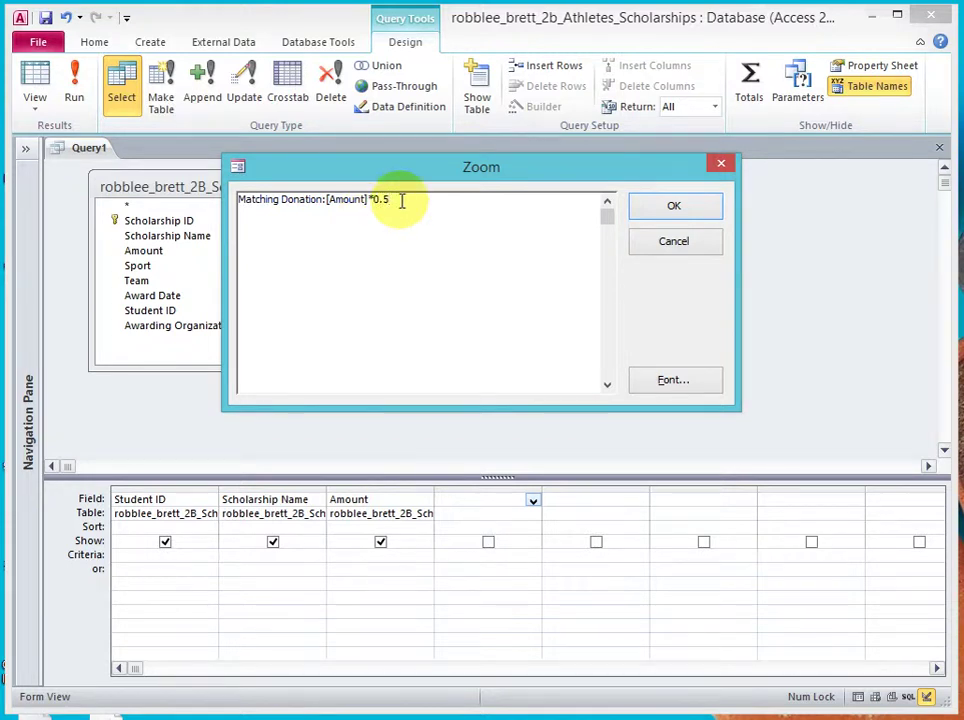
{"action": "left_click", "coordinate": [681, 209]}
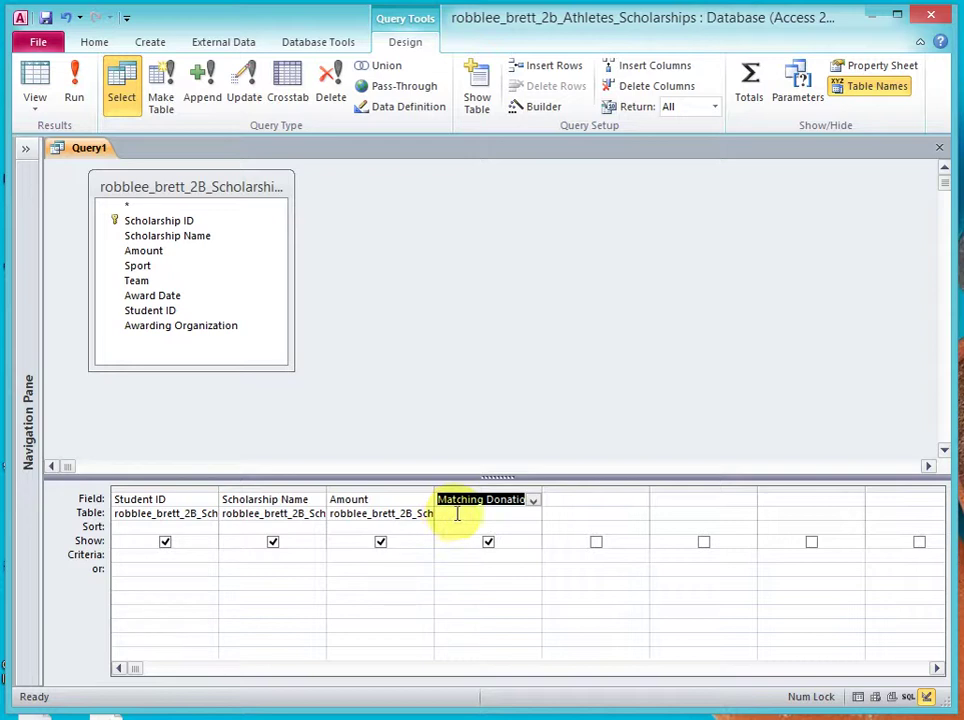
{"action": "left_click", "coordinate": [72, 86]}
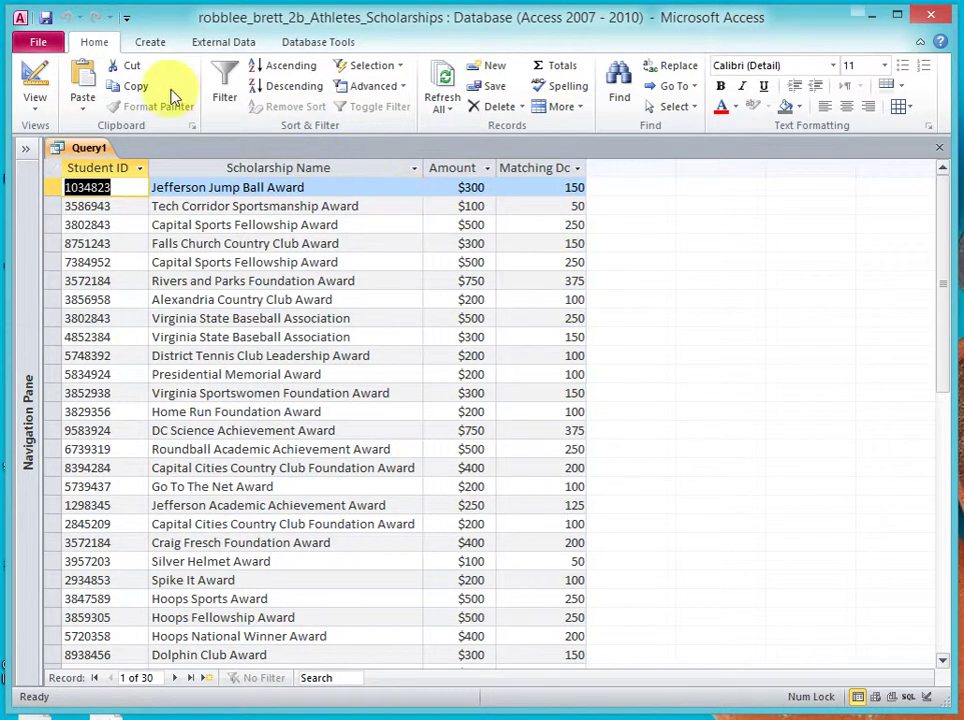
{"action": "left_click", "coordinate": [34, 82]}
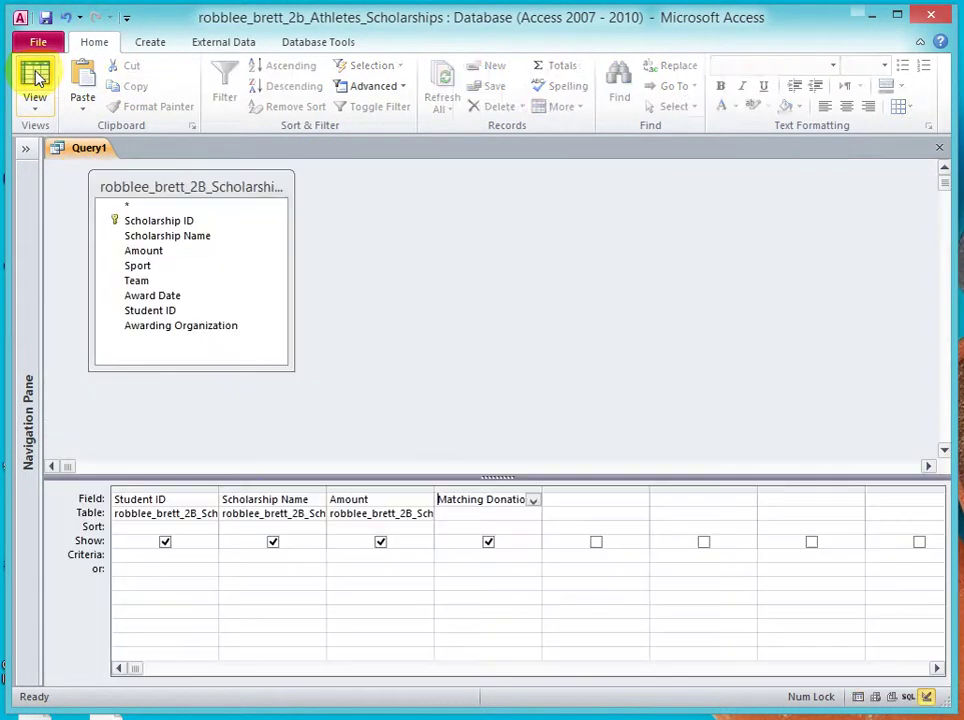
Create the calculated field Total Donation:[Amount]+[Matching Donation] in the next empty column, and run the query to check it before returning to Design view.
{"action": "left_click", "coordinate": [575, 498]}
{"action": "type", "text": ": ["}
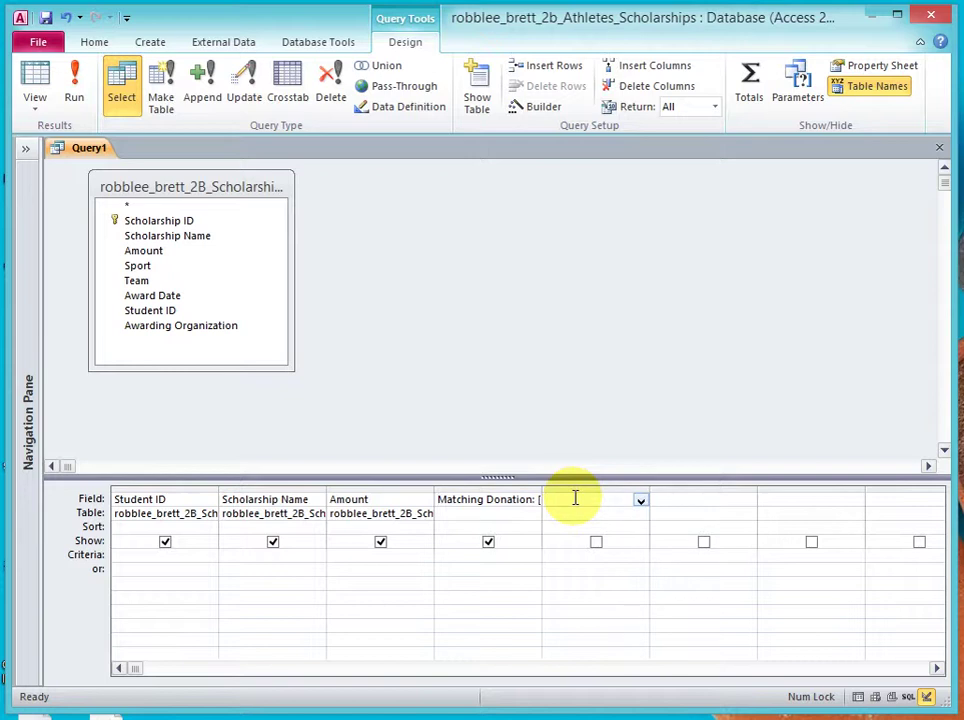
{"action": "right_click", "coordinate": [575, 500]}
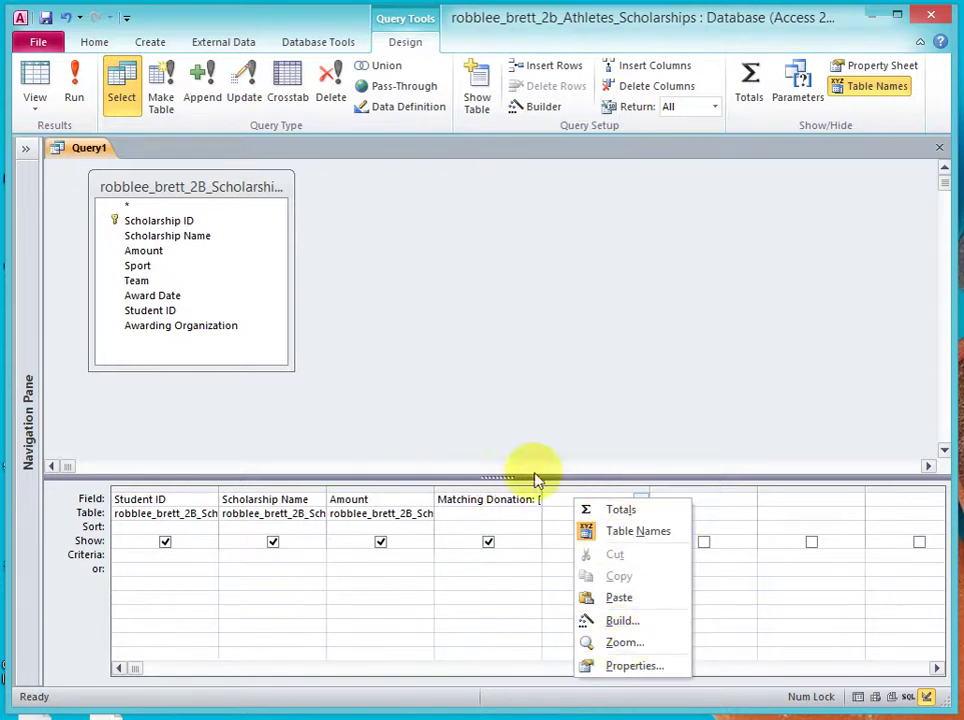
{"action": "left_click", "coordinate": [620, 643]}
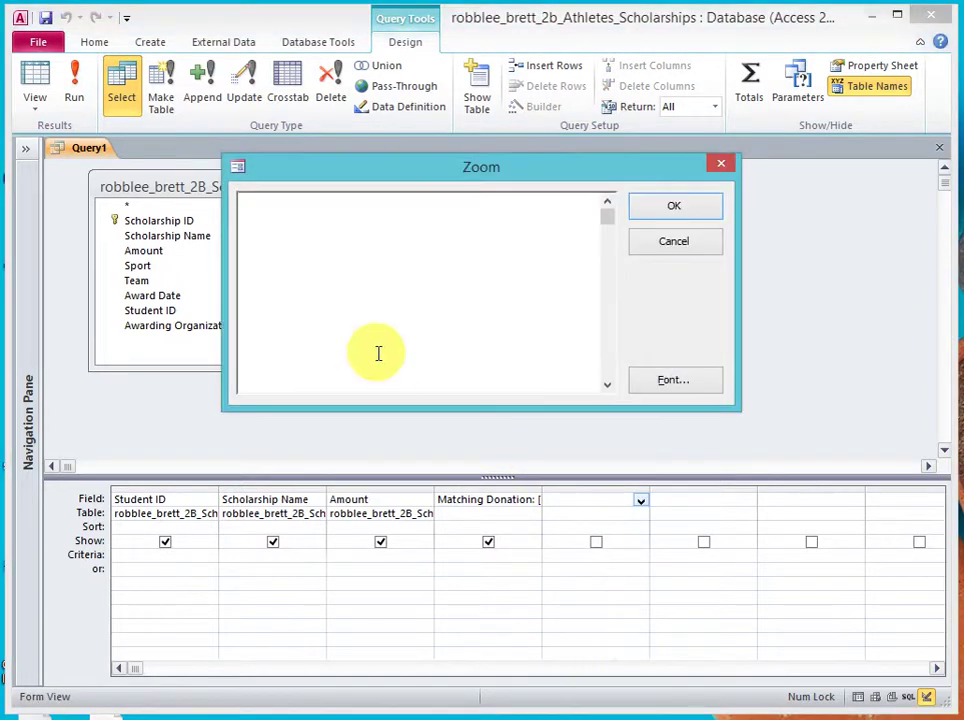
{"action": "type", "text": "T"}
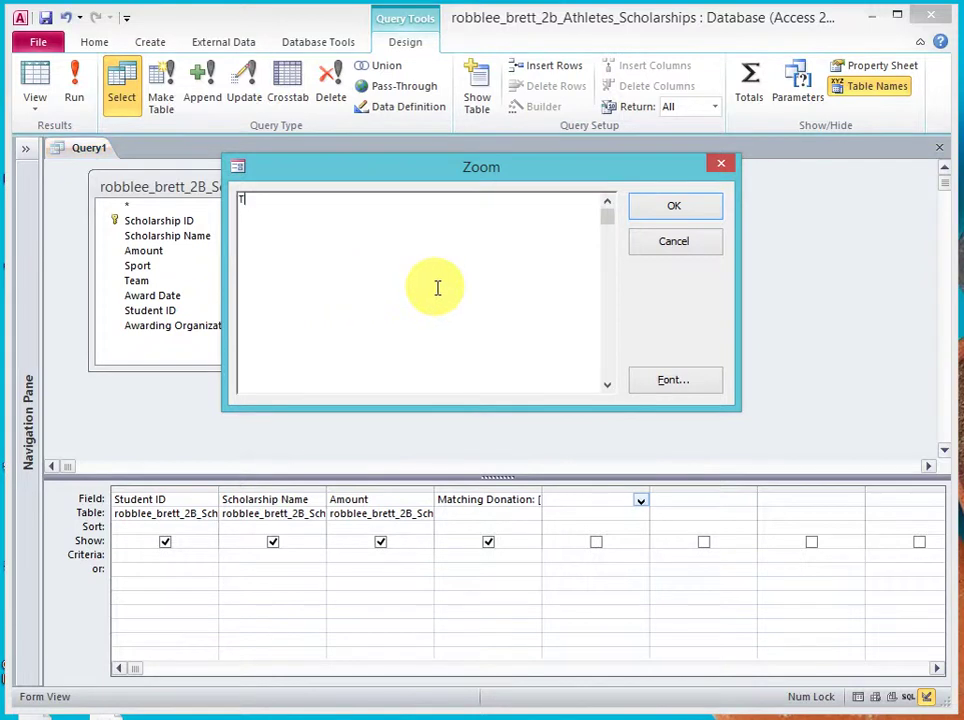
{"action": "type", "text": "otal Donation:[Amount"}
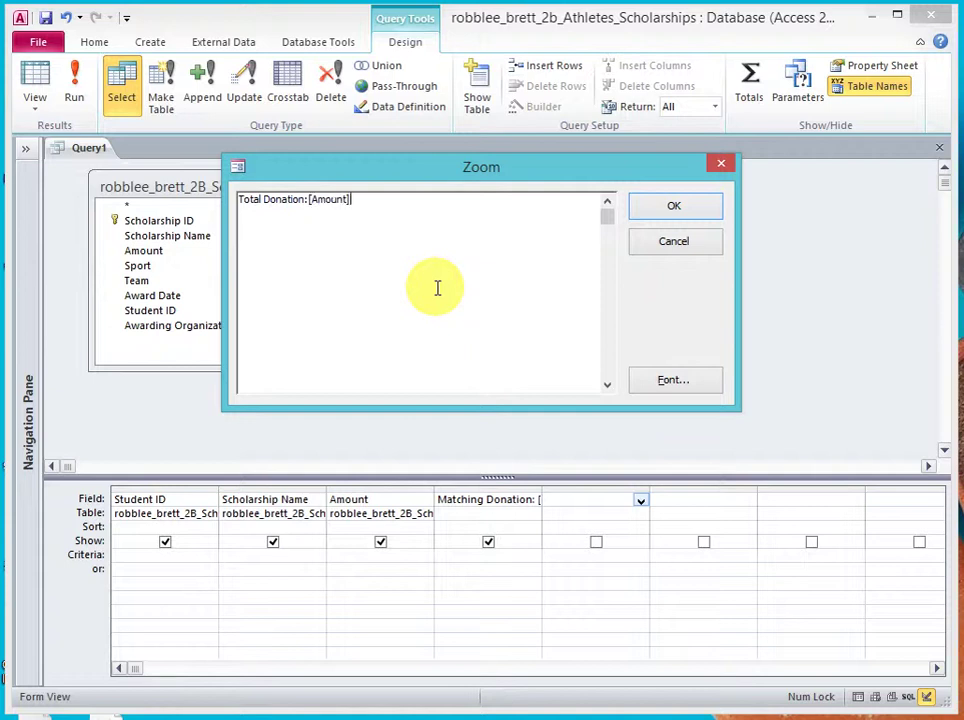
{"action": "type", "text": "]+[Matching Donation"}
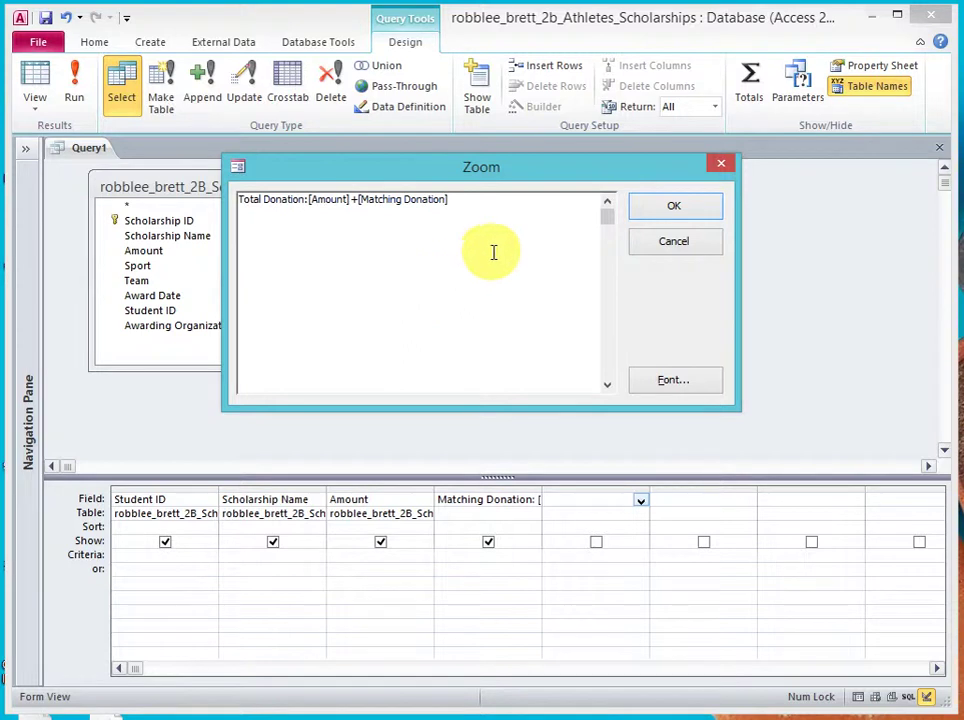
{"action": "left_click", "coordinate": [671, 212]}
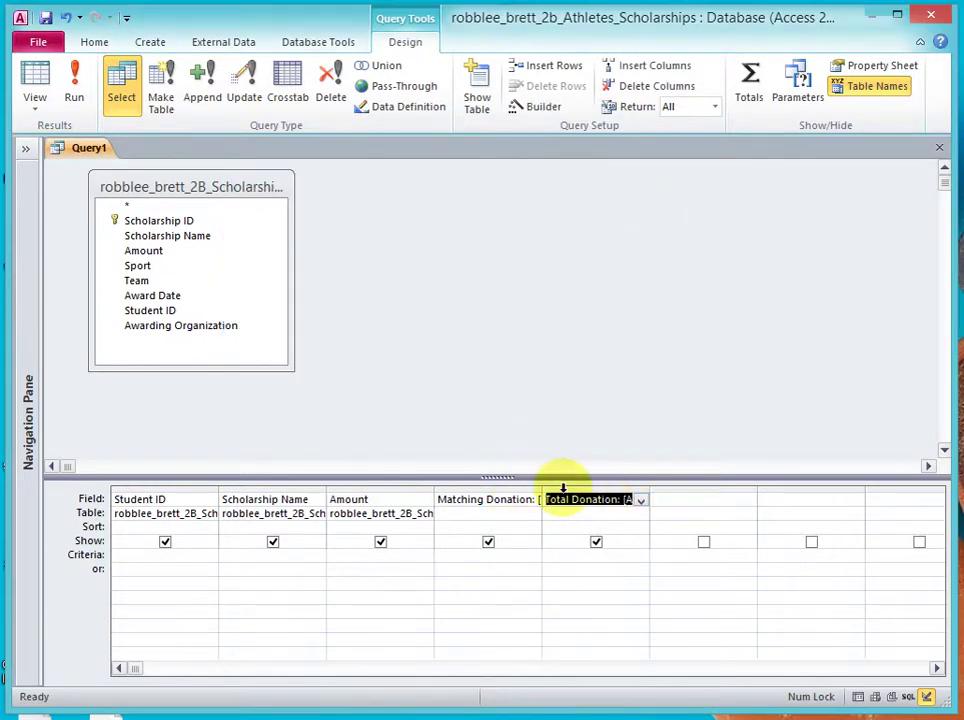
{"action": "left_click", "coordinate": [76, 90]}
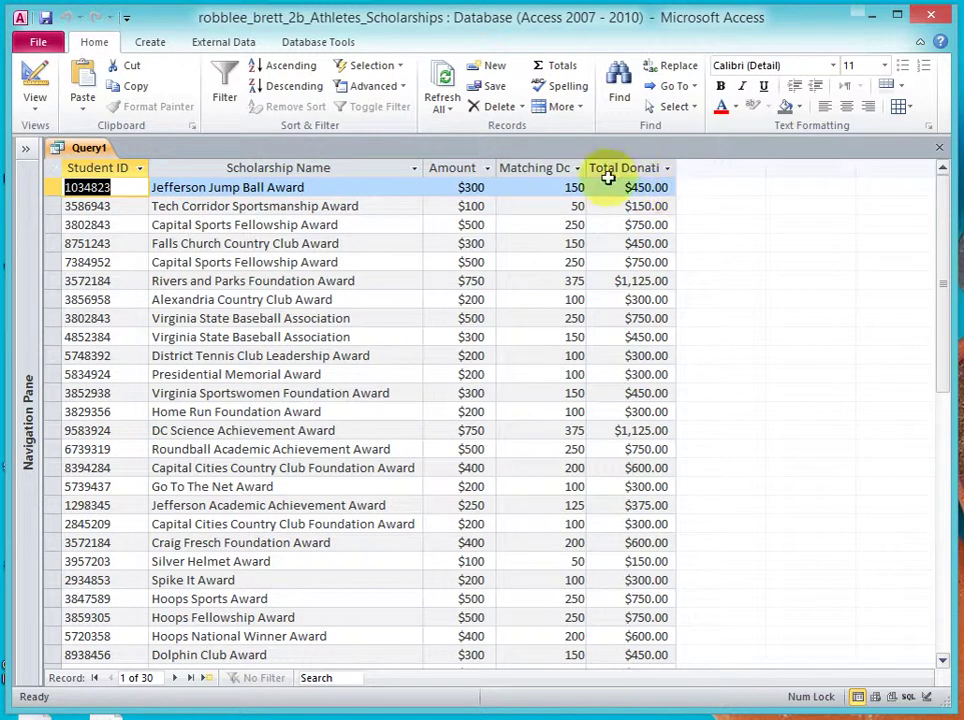
{"action": "left_click", "coordinate": [35, 88]}
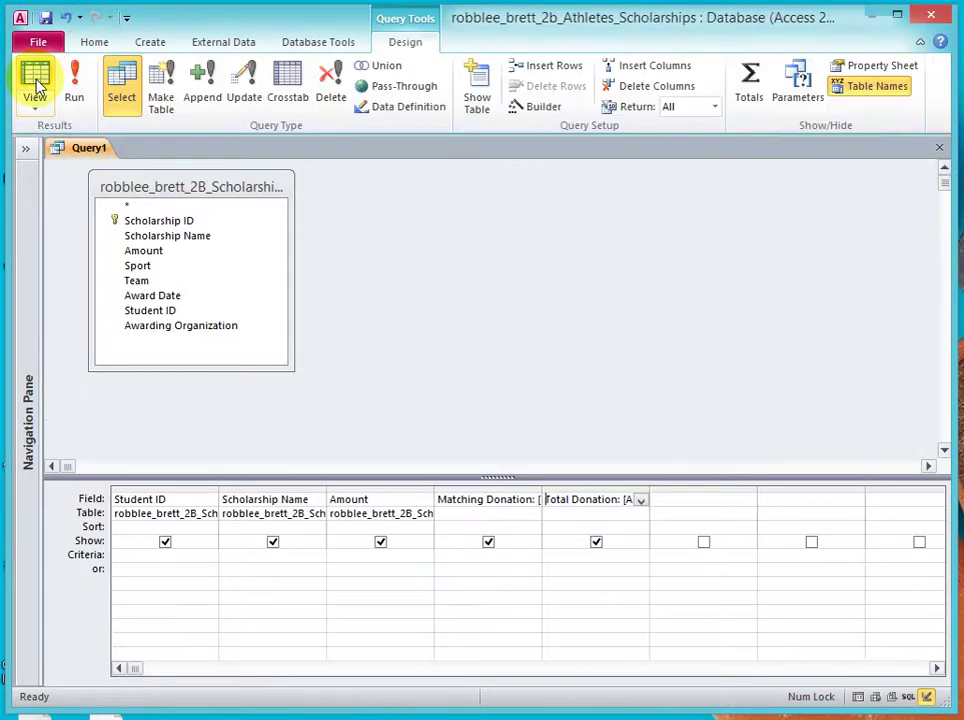
Set the Matching Donation field's format to Currency with 0 decimal places.
{"action": "left_click", "coordinate": [503, 500]}
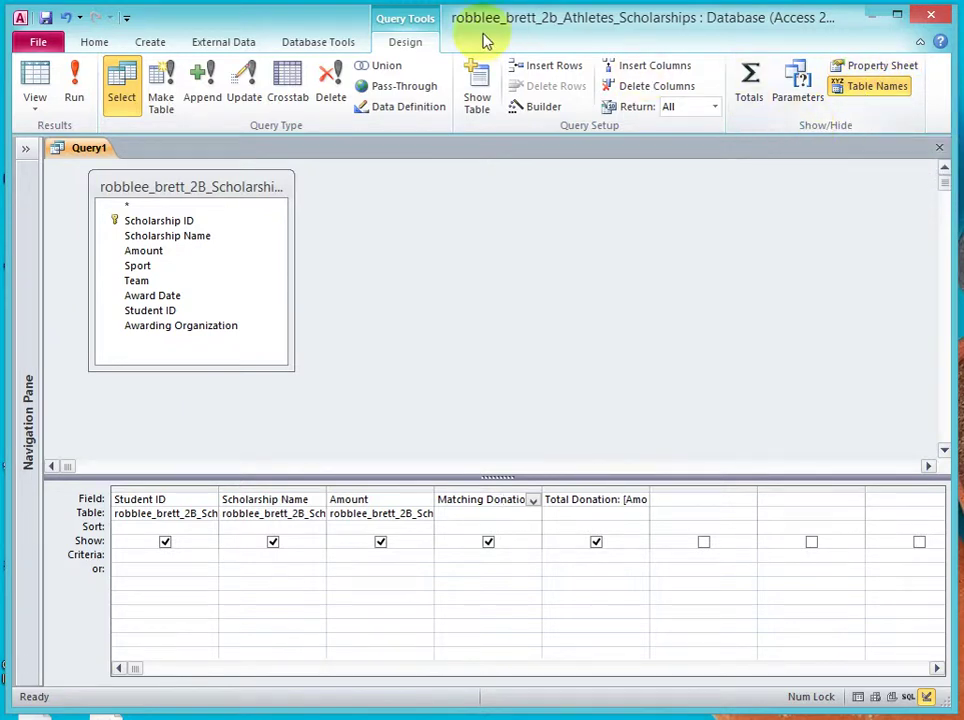
{"action": "left_click", "coordinate": [862, 70]}
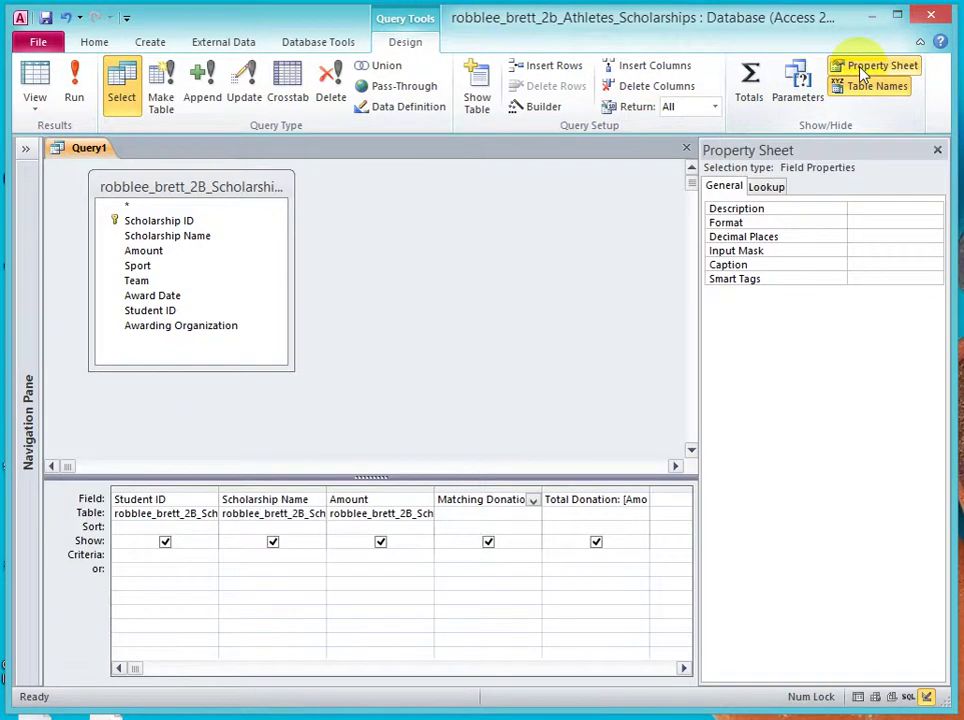
{"action": "left_click", "coordinate": [862, 222]}
{"action": "left_click", "coordinate": [934, 224]}
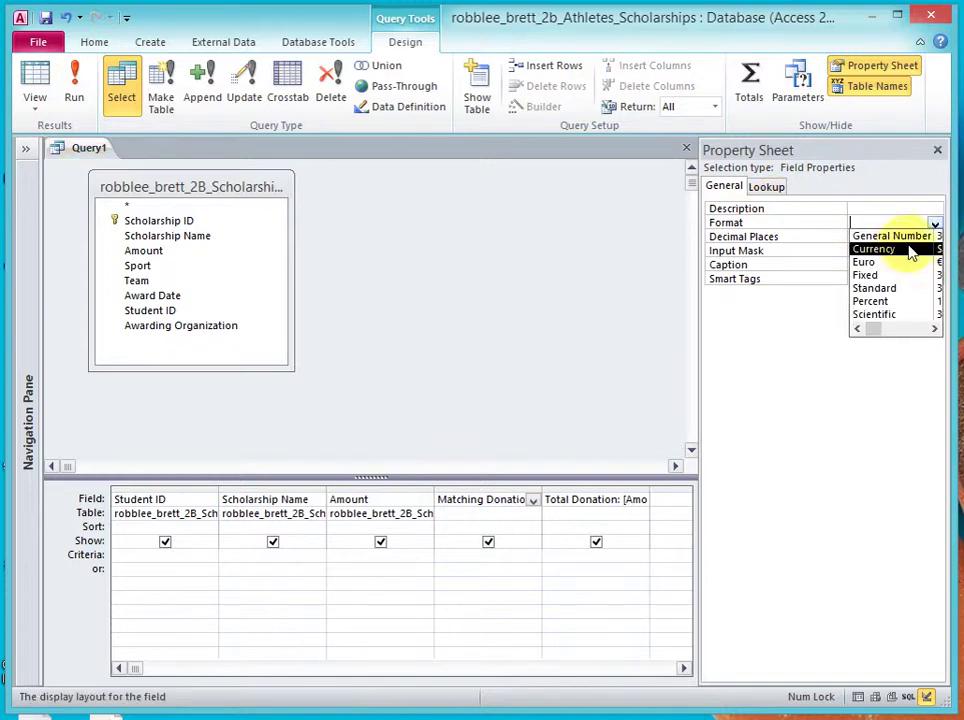
{"action": "left_click", "coordinate": [900, 250]}
{"action": "left_click", "coordinate": [887, 237]}
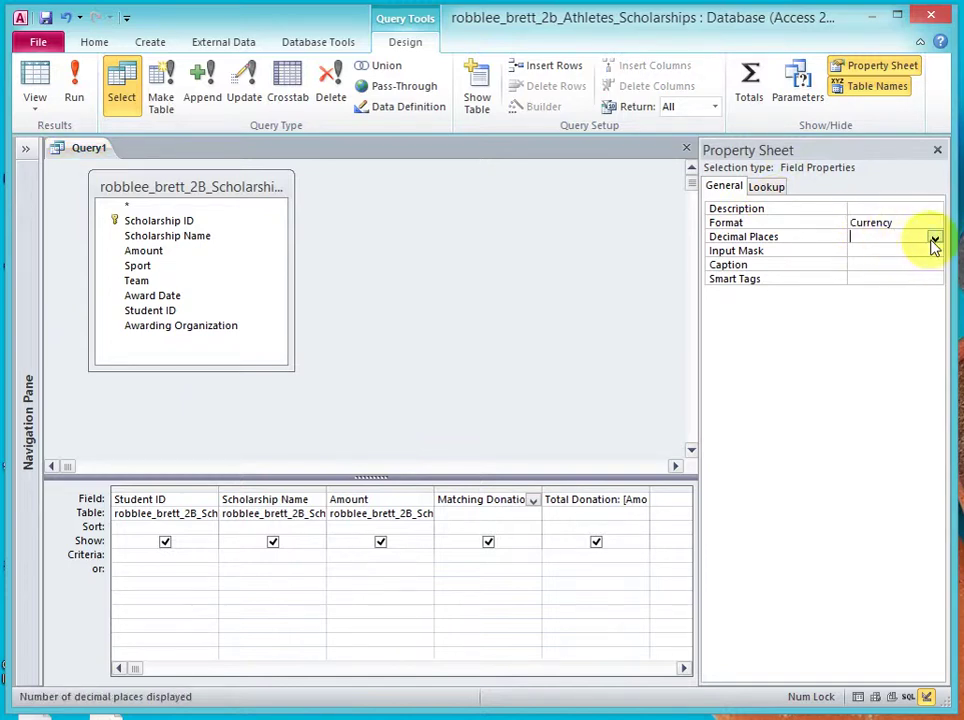
{"action": "left_click", "coordinate": [934, 238]}
{"action": "left_click", "coordinate": [880, 265]}
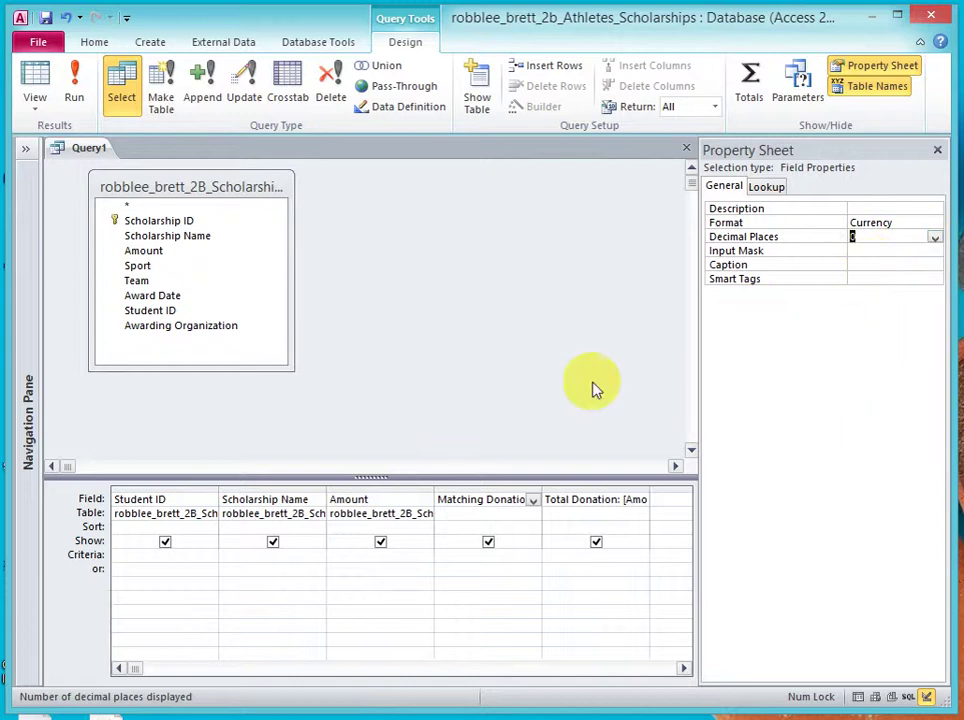
Set the Total Donation field's format to Currency with 0 decimal places.
{"action": "left_click", "coordinate": [590, 497]}
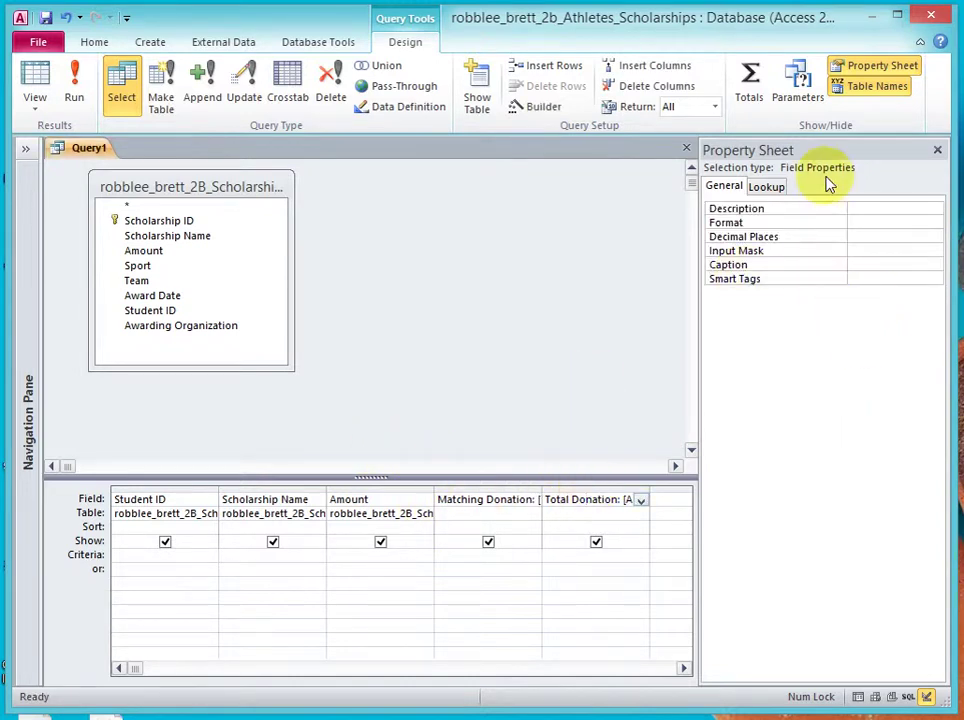
{"action": "left_click", "coordinate": [874, 221]}
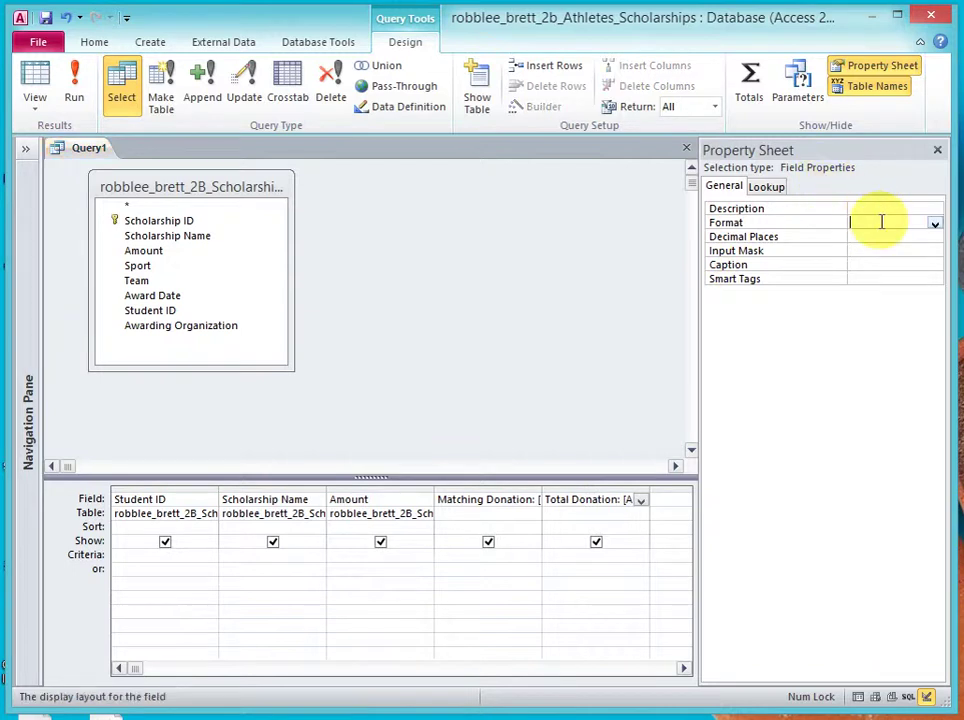
{"action": "left_click", "coordinate": [934, 224]}
{"action": "left_click", "coordinate": [900, 250]}
{"action": "left_click", "coordinate": [917, 238]}
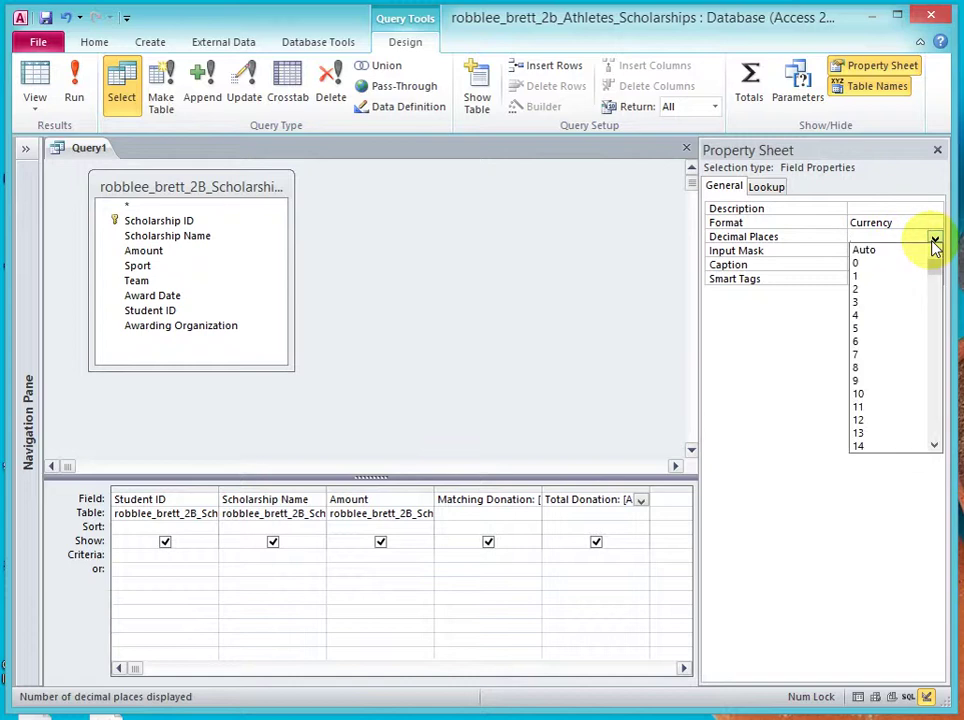
{"action": "left_click", "coordinate": [882, 263]}
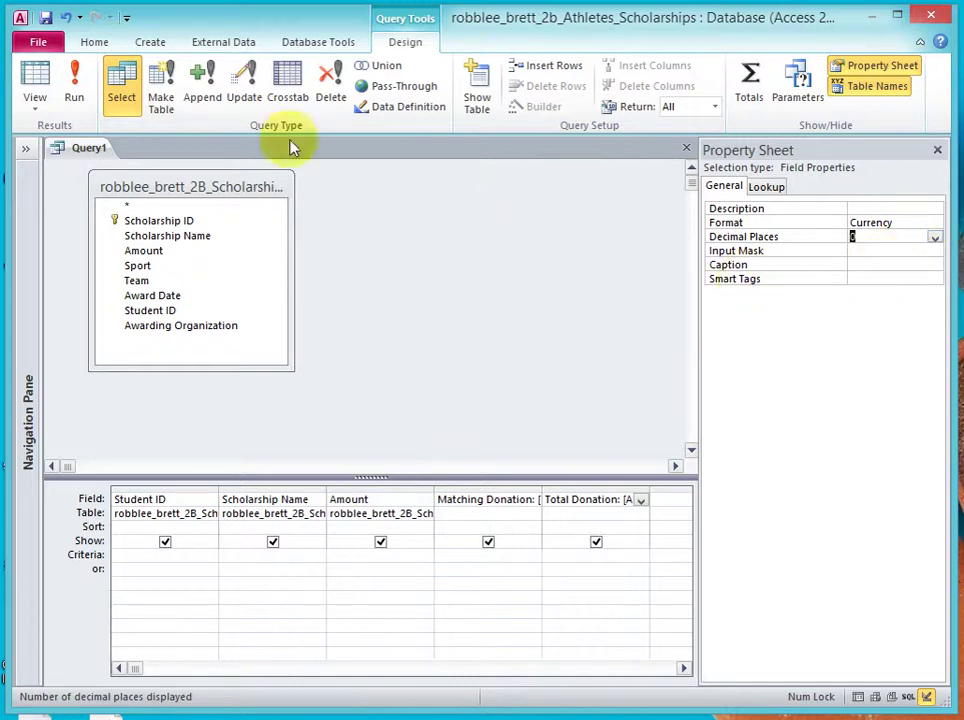
Run the query to check the formatting, and close it, saving it under the student's name followed by _2b_matching_donations_query.
{"action": "left_click", "coordinate": [75, 84]}
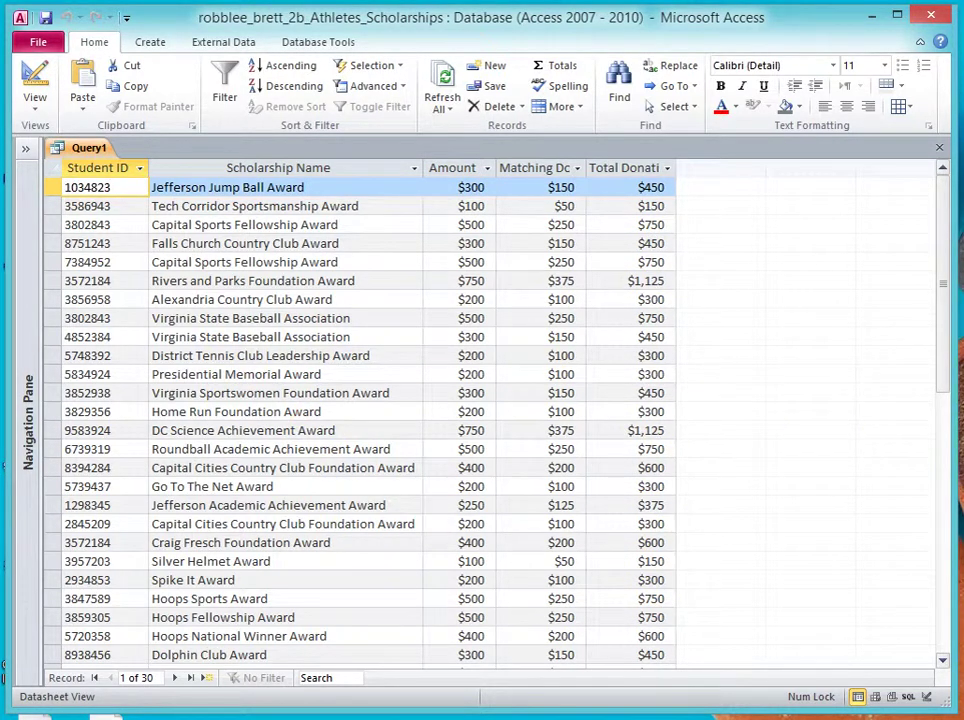
{"action": "left_click", "coordinate": [939, 148]}
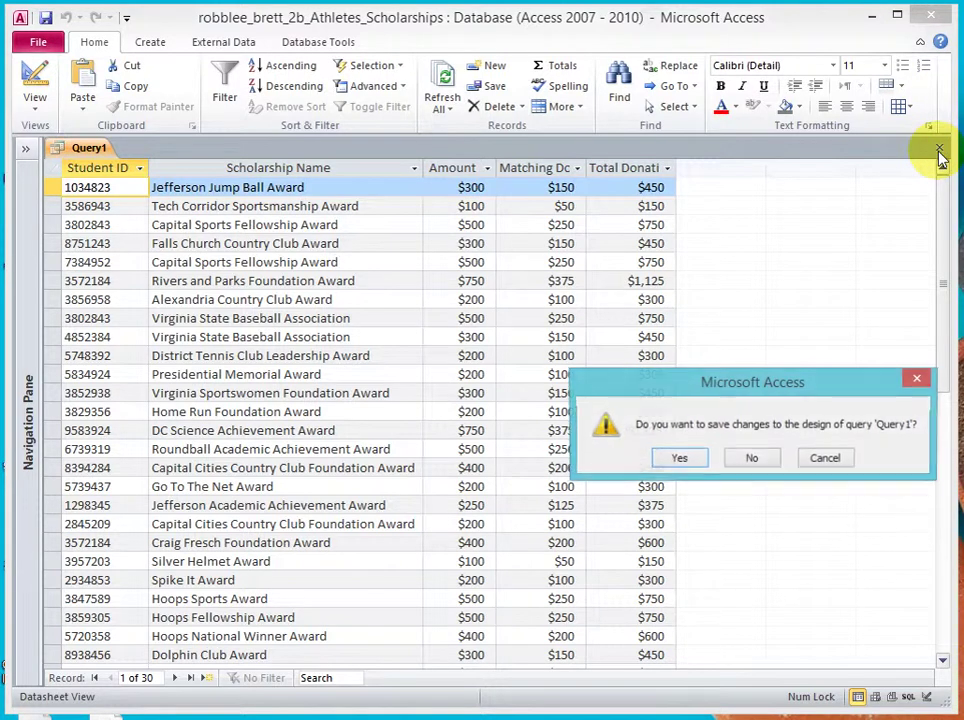
{"action": "left_click", "coordinate": [684, 458]}
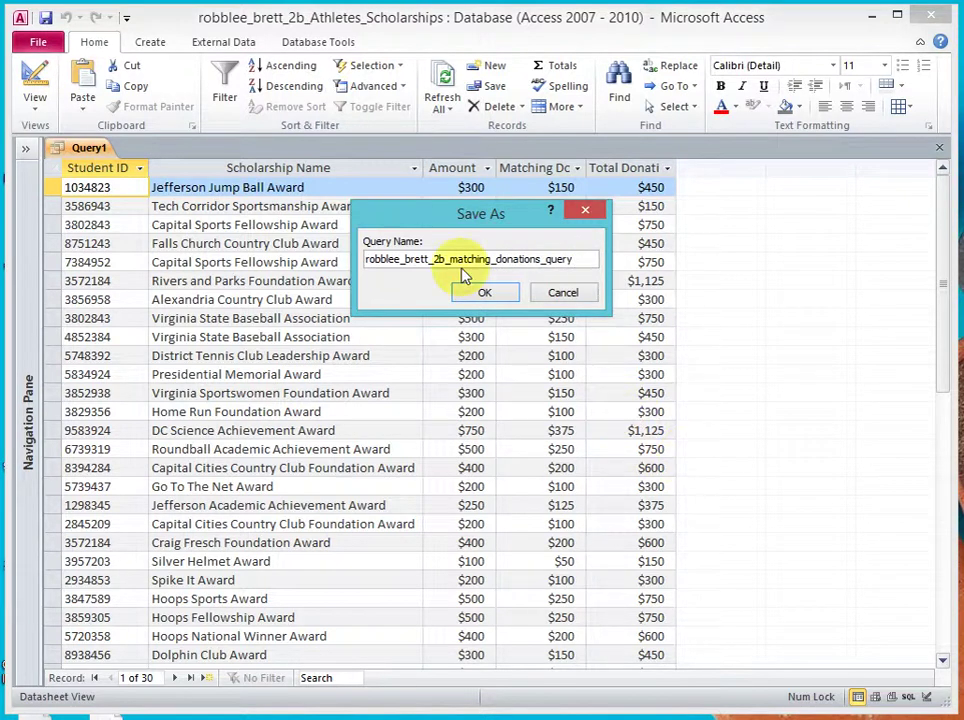
{"action": "left_click", "coordinate": [483, 293]}
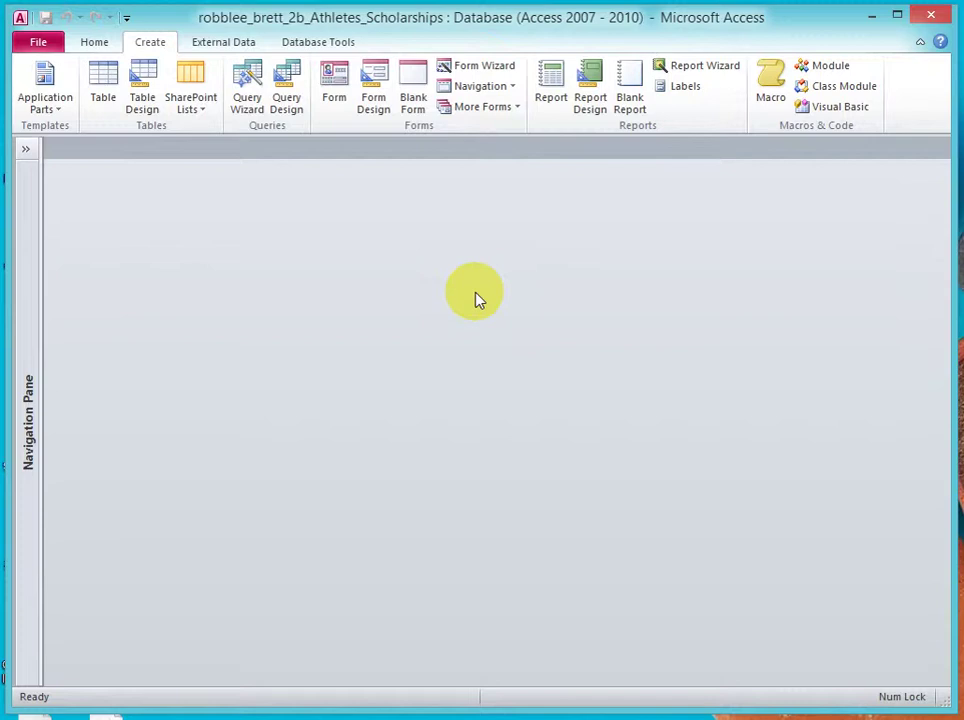
Expand the navigation pane and show the saved matching donations query in Print Preview with landscape orientation.
{"action": "left_click", "coordinate": [27, 148]}
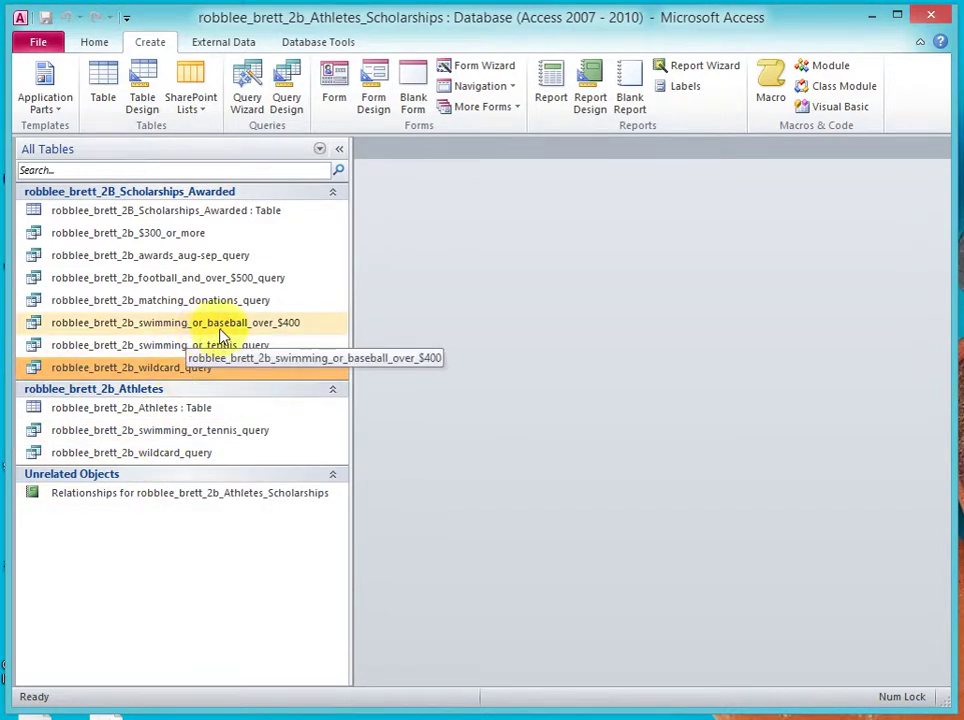
{"action": "double_click", "coordinate": [207, 300]}
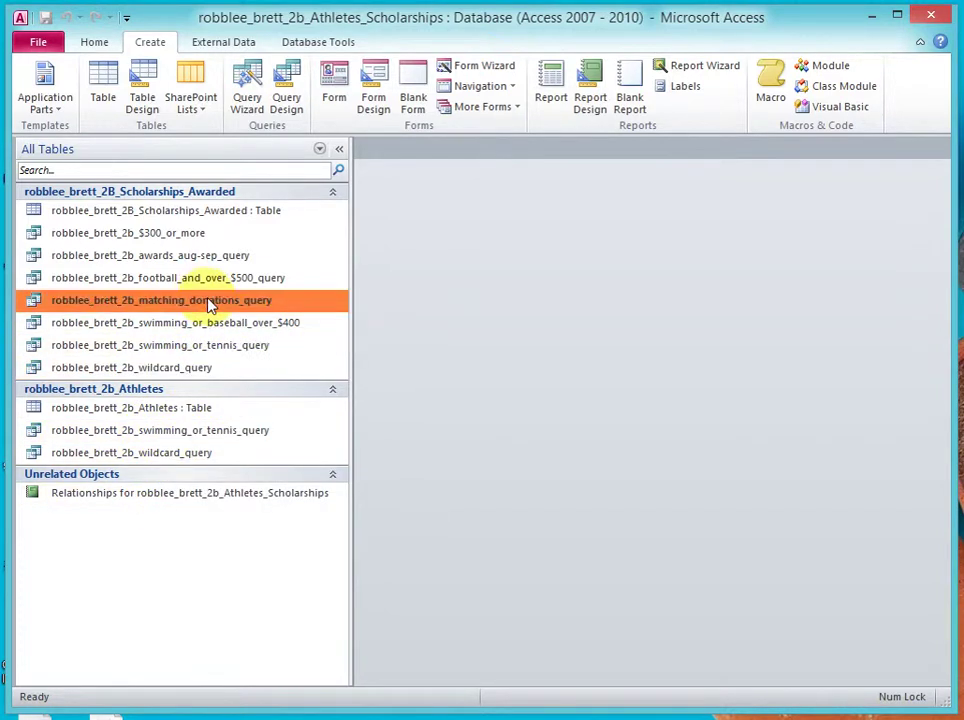
{"action": "left_click", "coordinate": [37, 39]}
{"action": "left_click", "coordinate": [66, 416]}
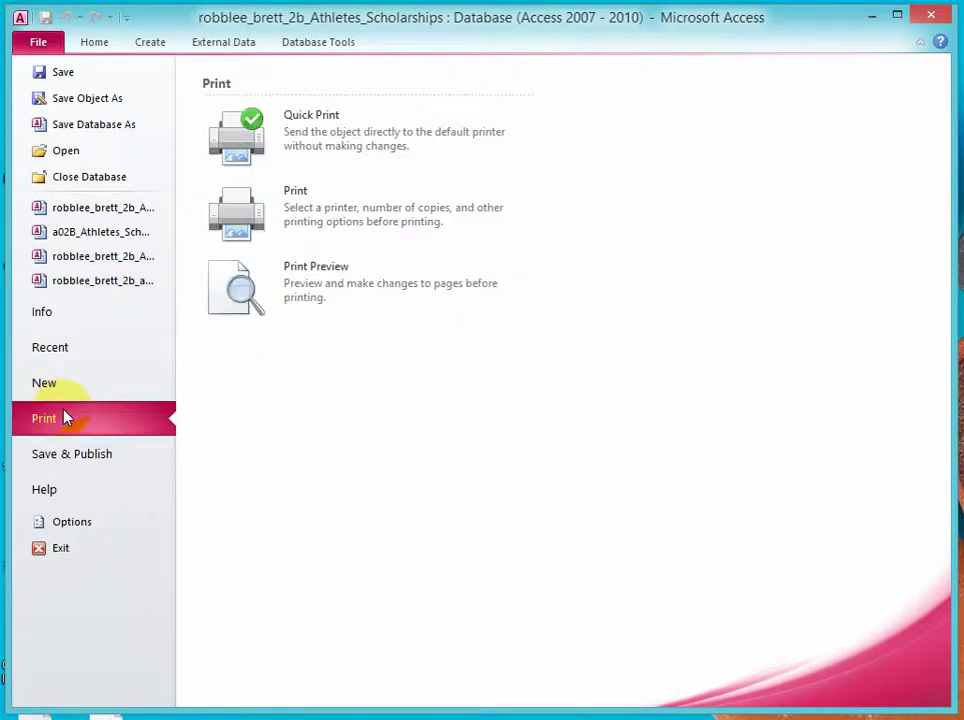
{"action": "left_click", "coordinate": [242, 282]}
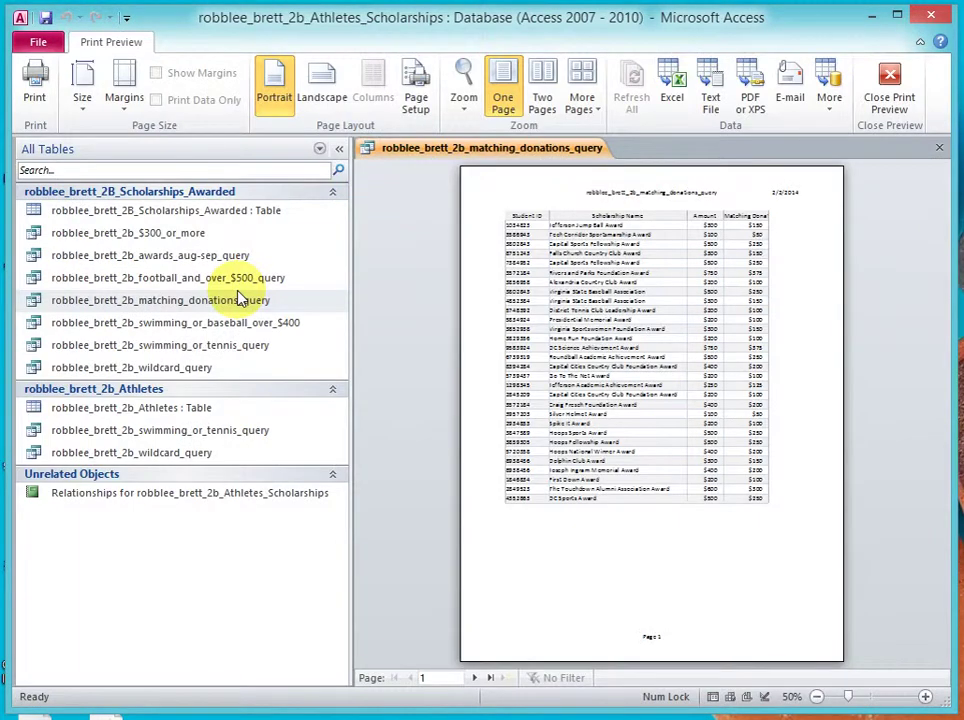
{"action": "left_click", "coordinate": [330, 87]}
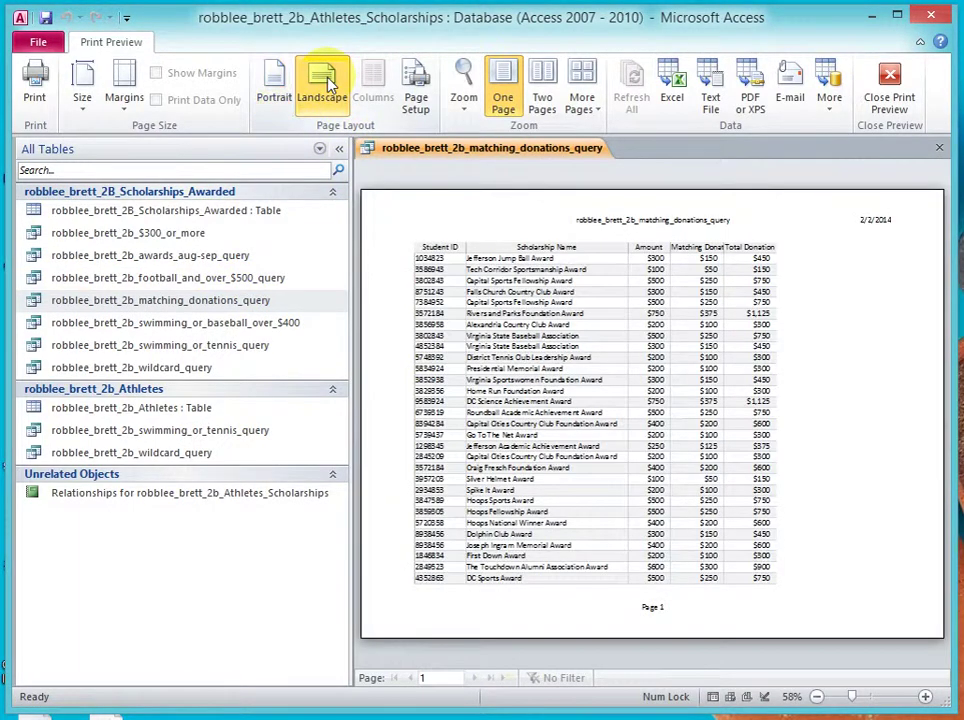
Print the matching donations query to a PDF in the Documents folder under its suggested file name, and close the preview and the query.
{"action": "left_click", "coordinate": [34, 82]}
{"action": "left_click", "coordinate": [540, 207]}
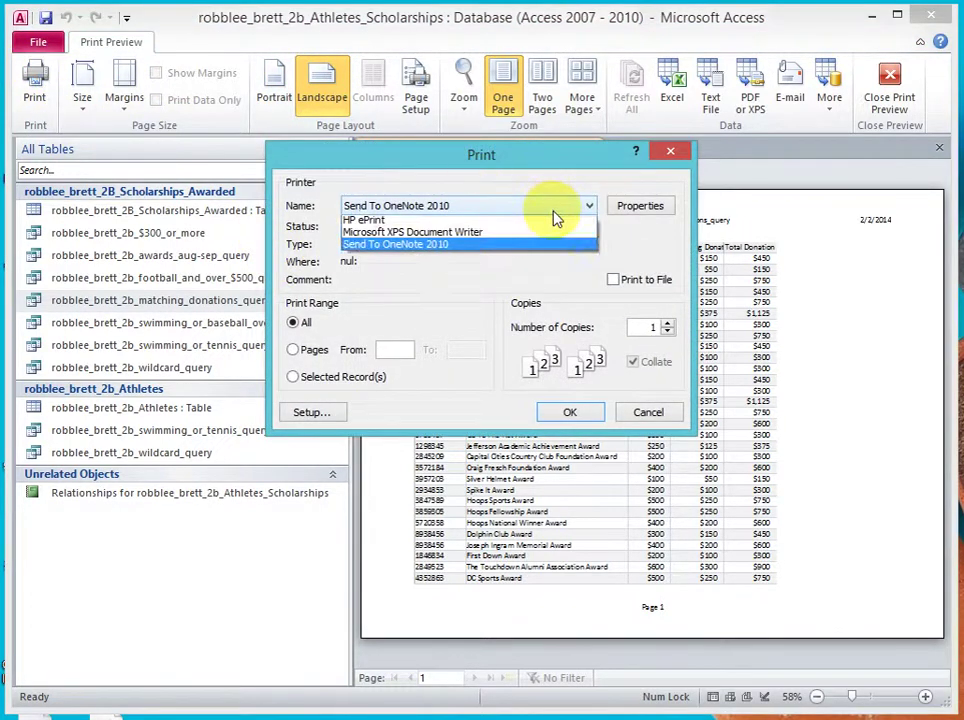
{"action": "left_click", "coordinate": [545, 236]}
{"action": "left_click", "coordinate": [577, 414]}
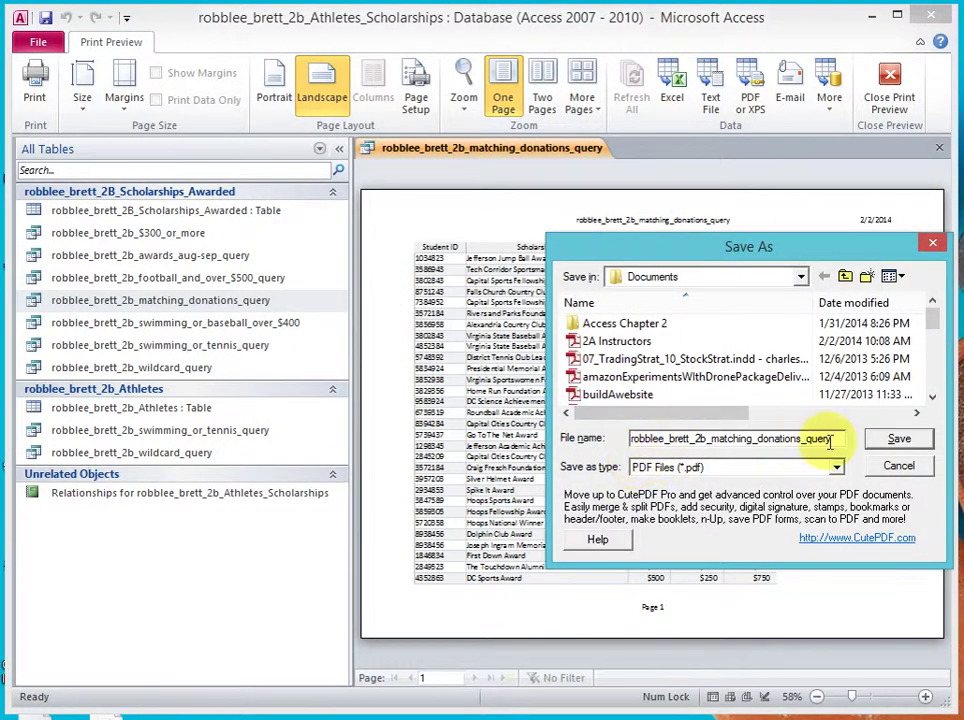
{"action": "left_click", "coordinate": [897, 438]}
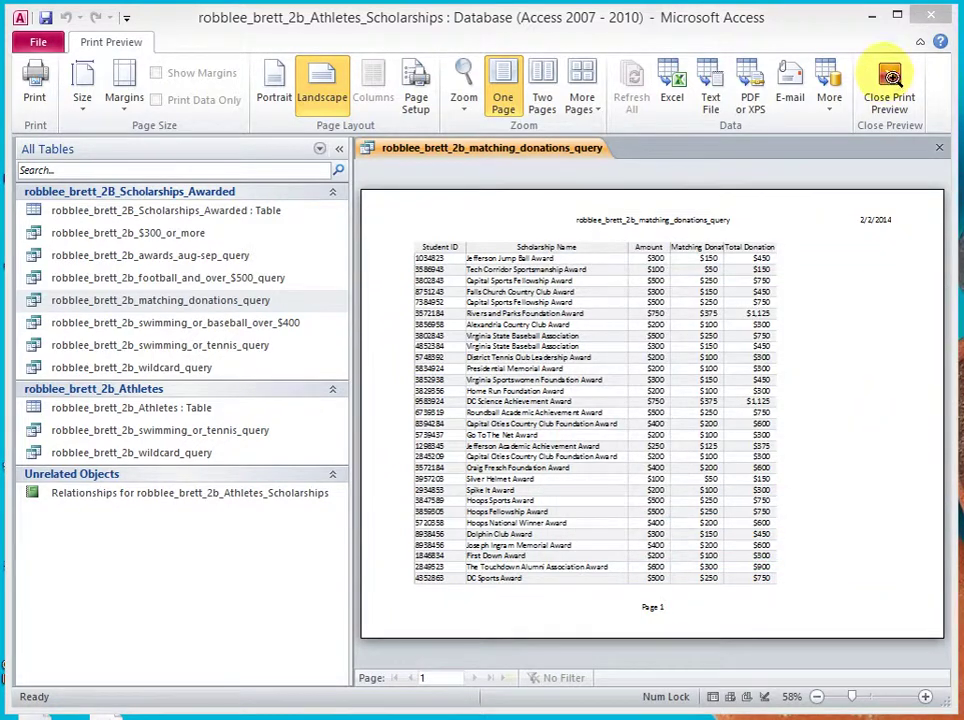
{"action": "left_click", "coordinate": [889, 80]}
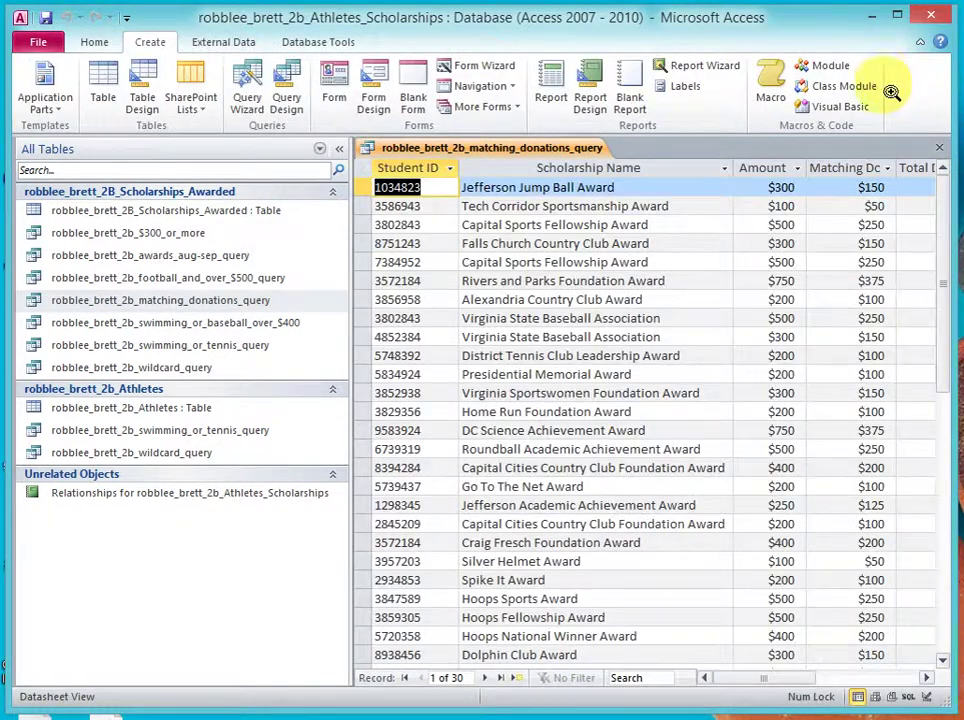
{"action": "left_click", "coordinate": [943, 151]}
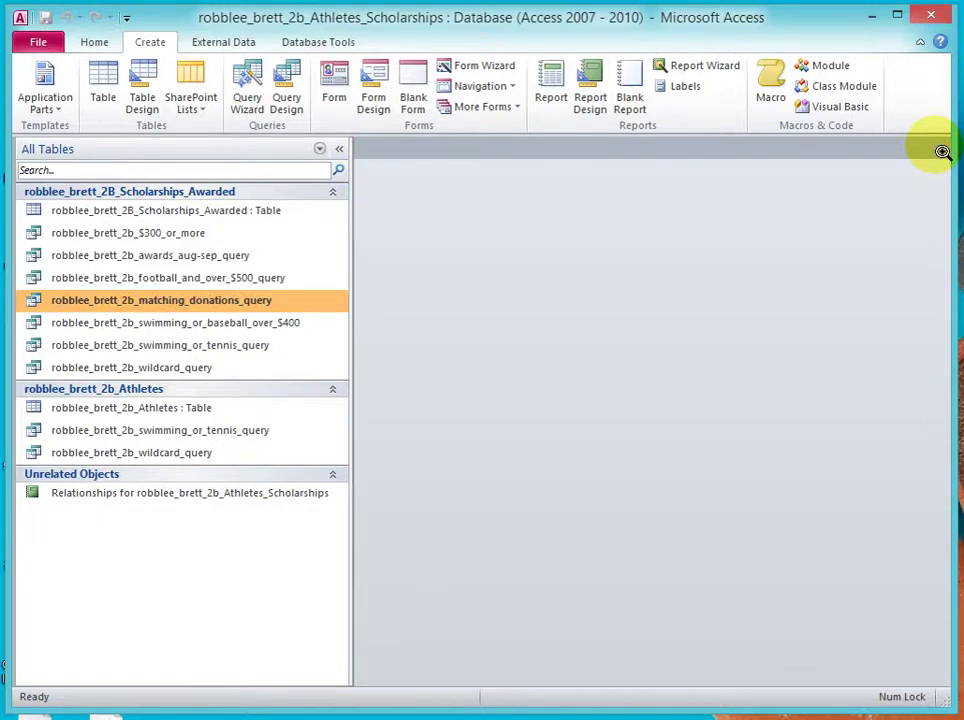